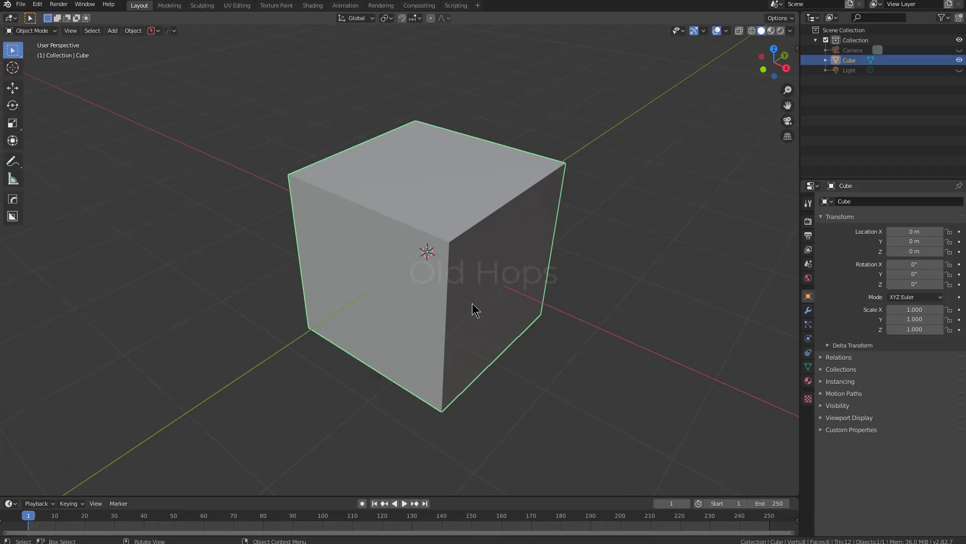
# - Orbit the view around the default cube
pyautogui.moveTo(470, 303); pyautogui.dragTo(446, 304, button='middle')
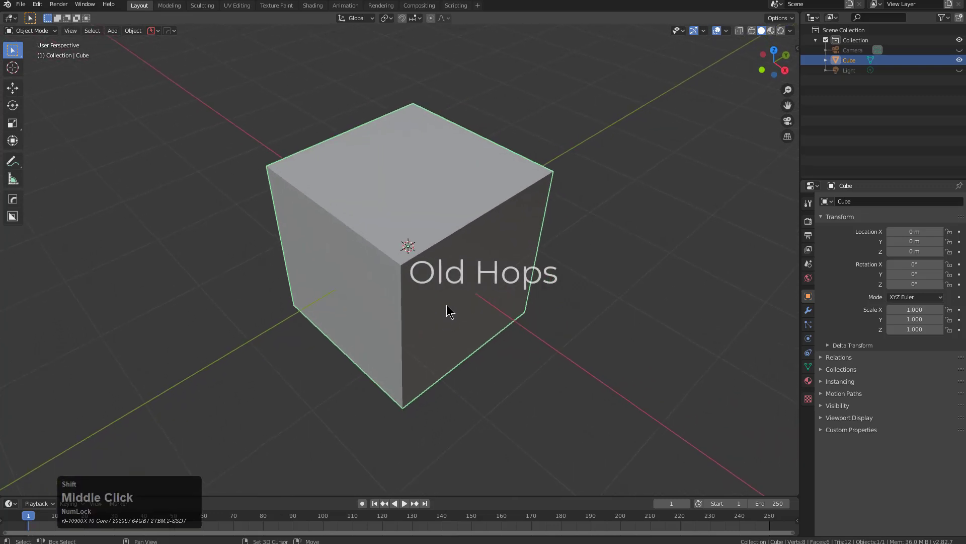
# - In Edit Mode, subdivide the cube twice and select one vertex on the front face
pyautogui.scroll(1, 458, 298)
pyautogui.press('Tab')
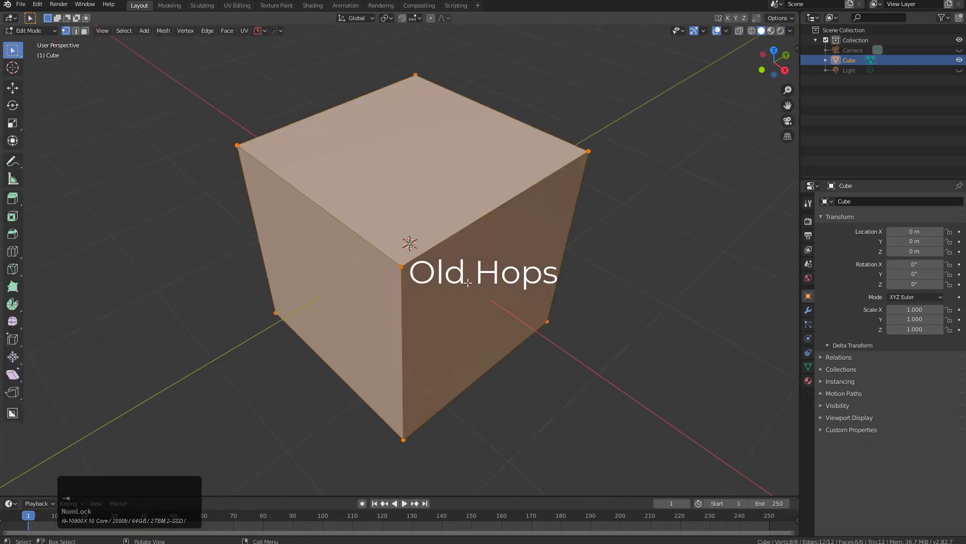
pyautogui.rightClick(497, 208)
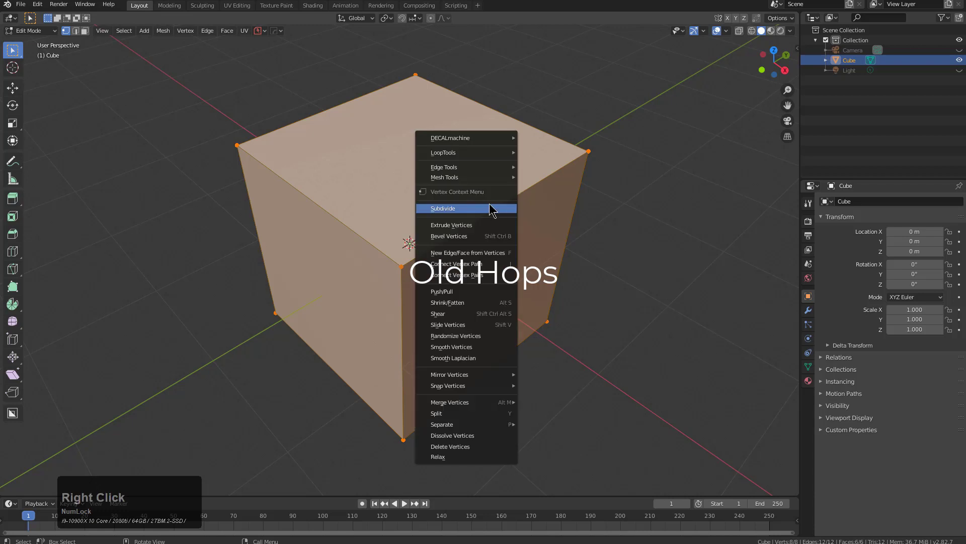
pyautogui.click(490, 208)
pyautogui.rightClick(491, 208)
pyautogui.click(491, 209)
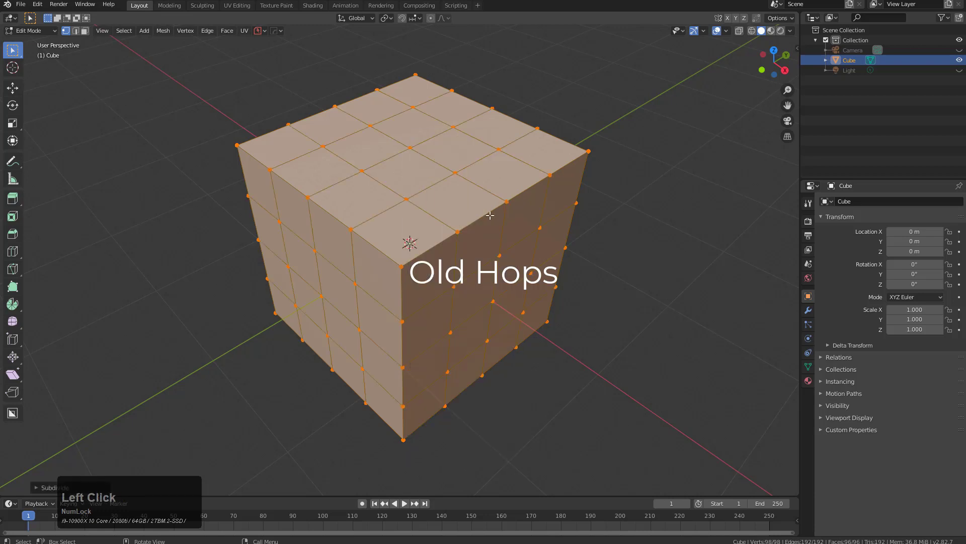
pyautogui.moveTo(490, 216); pyautogui.dragTo(444, 276, button='middle')
pyautogui.click(436, 284)
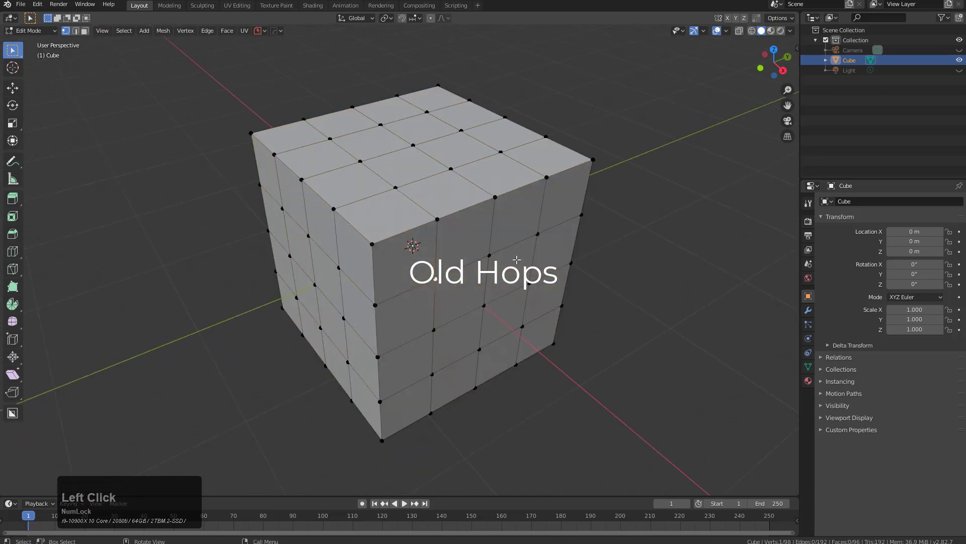
# - Turn the selected front vertex into a small face with Hard Ops Circle
pyautogui.press('q')
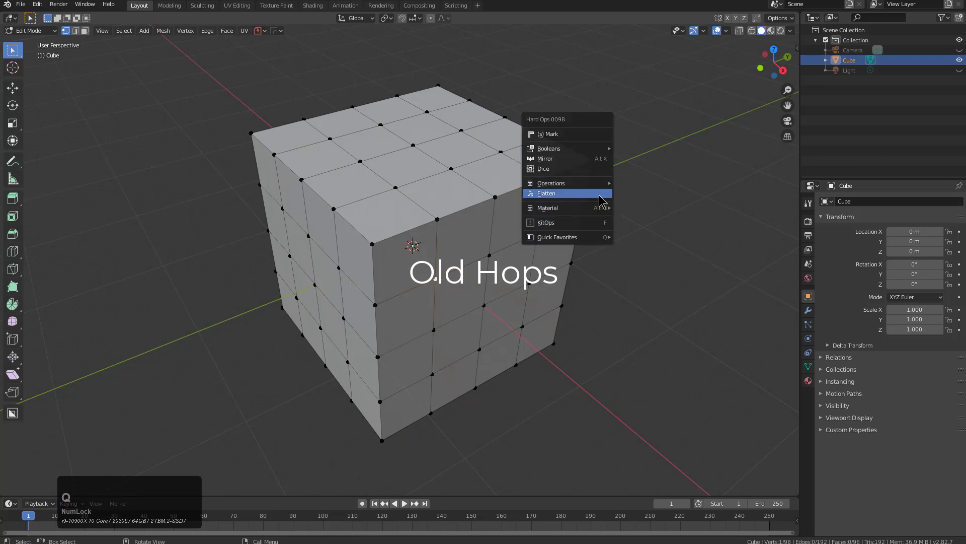
pyautogui.moveTo(604, 184)
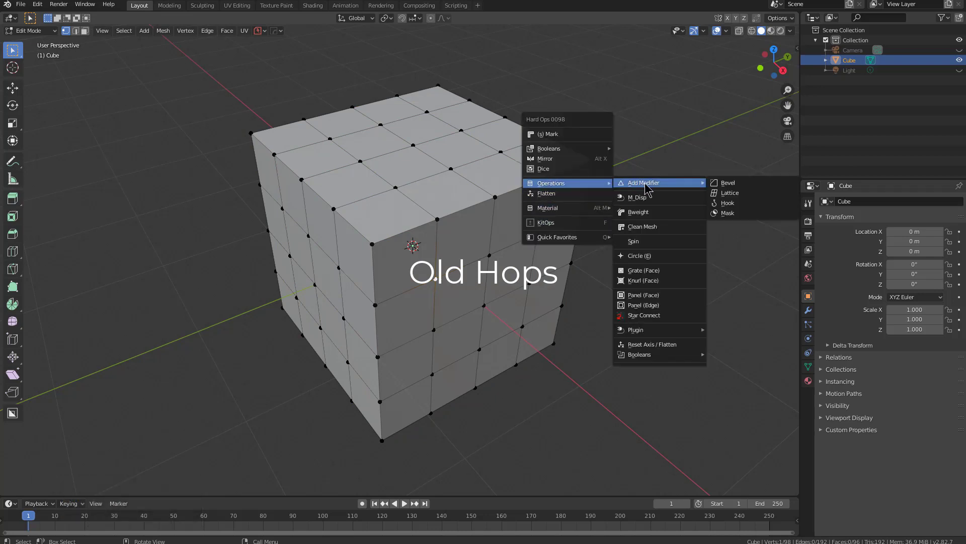
pyautogui.click(673, 256)
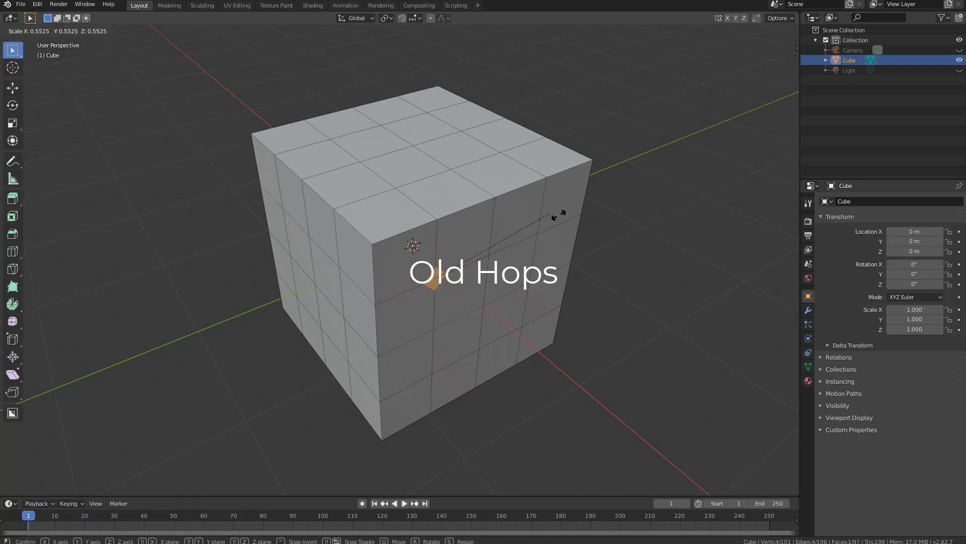
pyautogui.scroll(2, 702, 212)
# - Cancel the circle scaling and raise the Circle Division Count in HOps Helper's operator options
pyautogui.rightClick(659, 164)
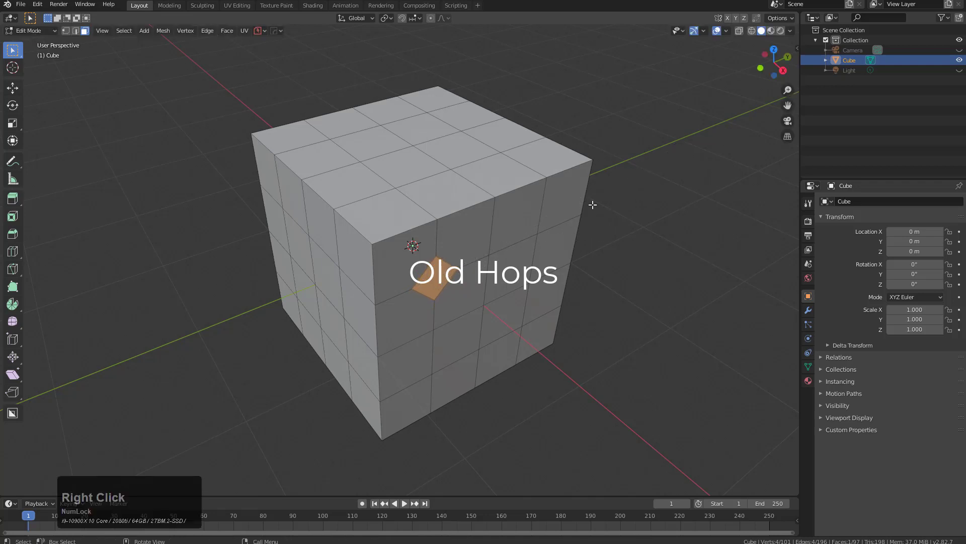
pyautogui.press('Tab')
pyautogui.hotkey('ctrl', '`')
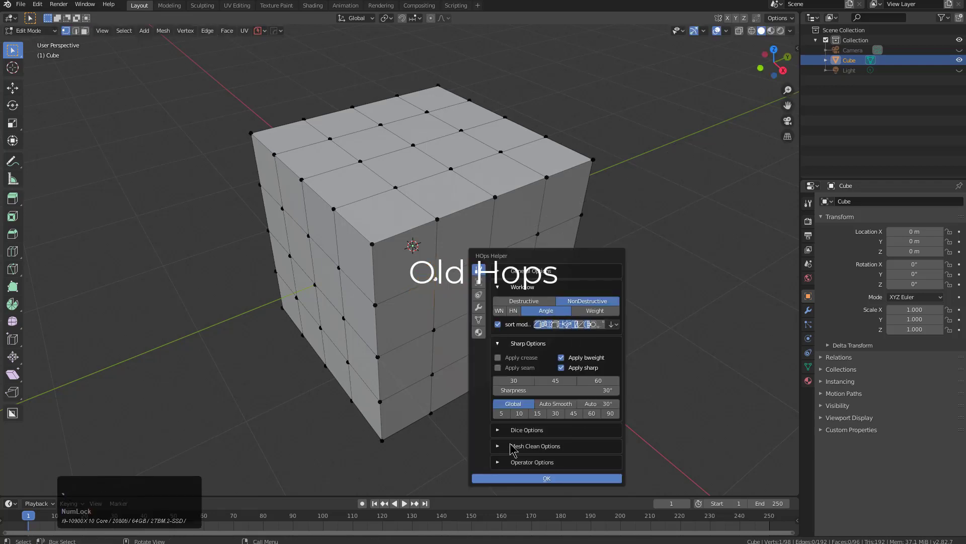
pyautogui.click(510, 462)
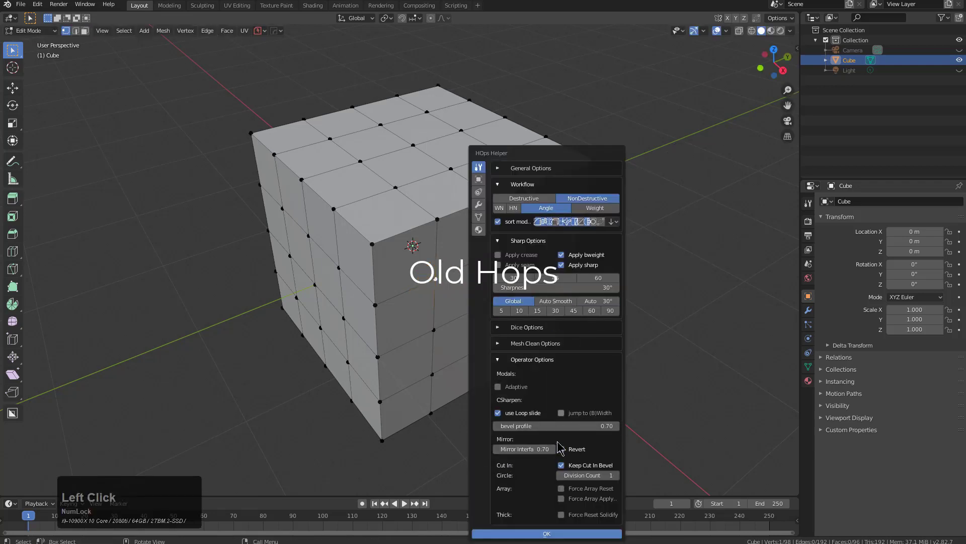
pyautogui.click(616, 475)
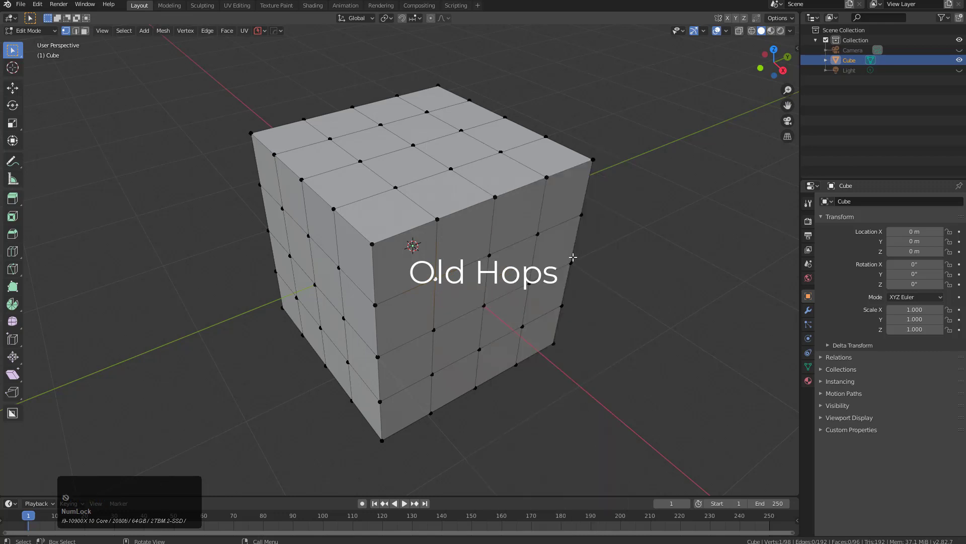
# - Recreate the circle on the front vertex as a rounder 12-vertex face
pyautogui.press('q')
pyautogui.click(637, 333)
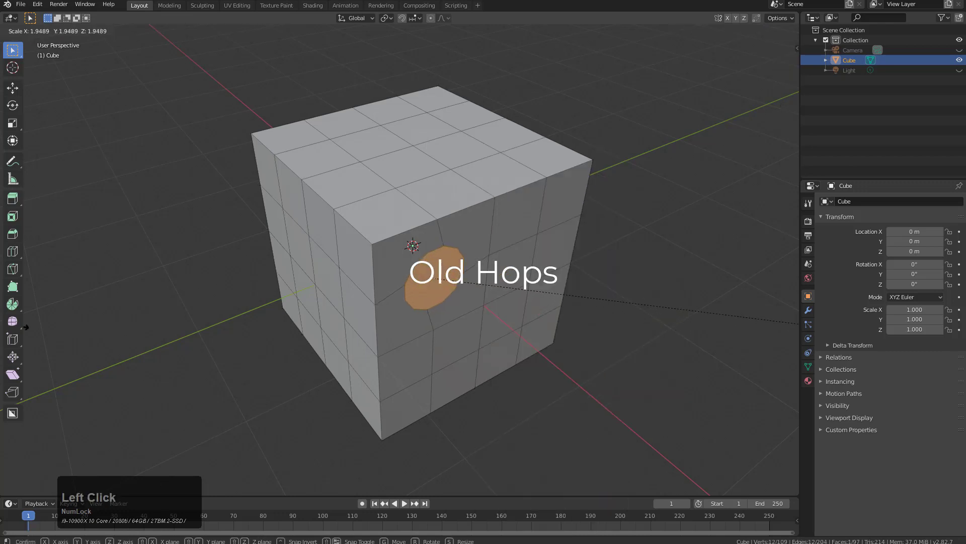
pyautogui.click(727, 319)
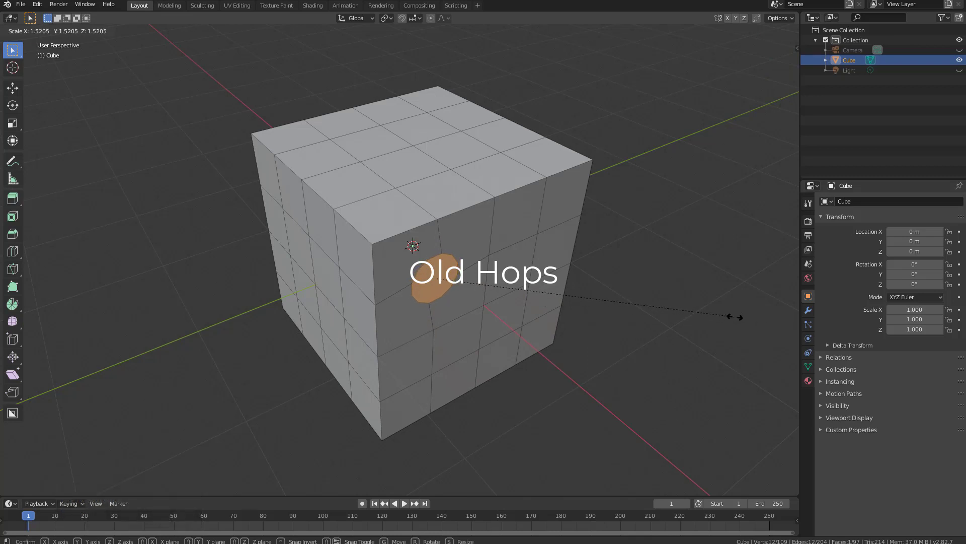
# - Undo the circle and rebuild it as a finer 20-vertex Hard Ops circle
pyautogui.hotkey('ctrl', 'z')
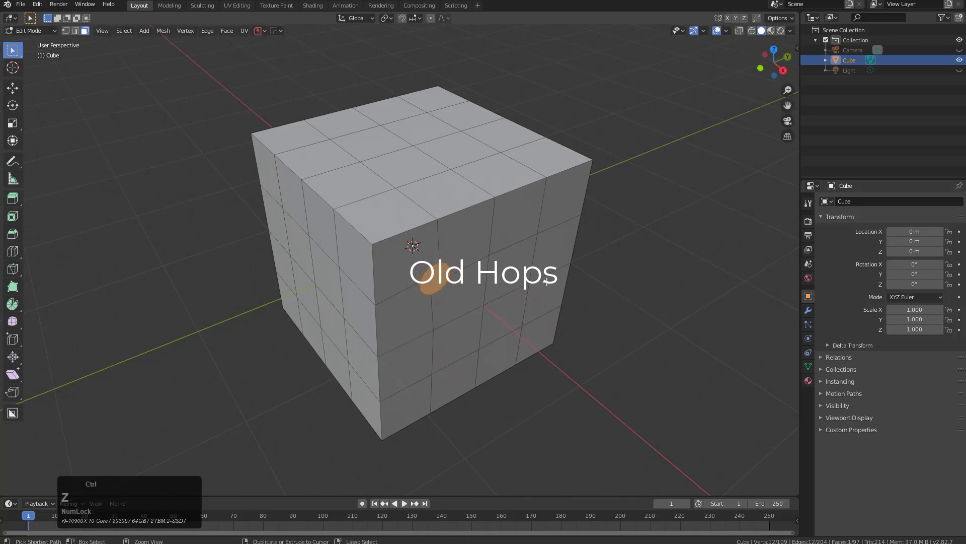
pyautogui.press('1')
pyautogui.hotkey('ctrl', '`')
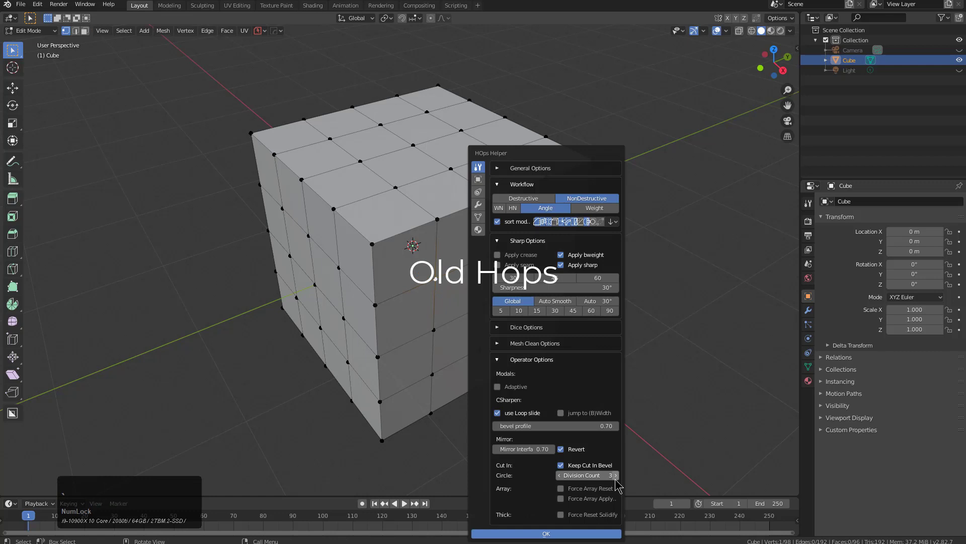
pyautogui.press('q')
pyautogui.moveTo(564, 260)
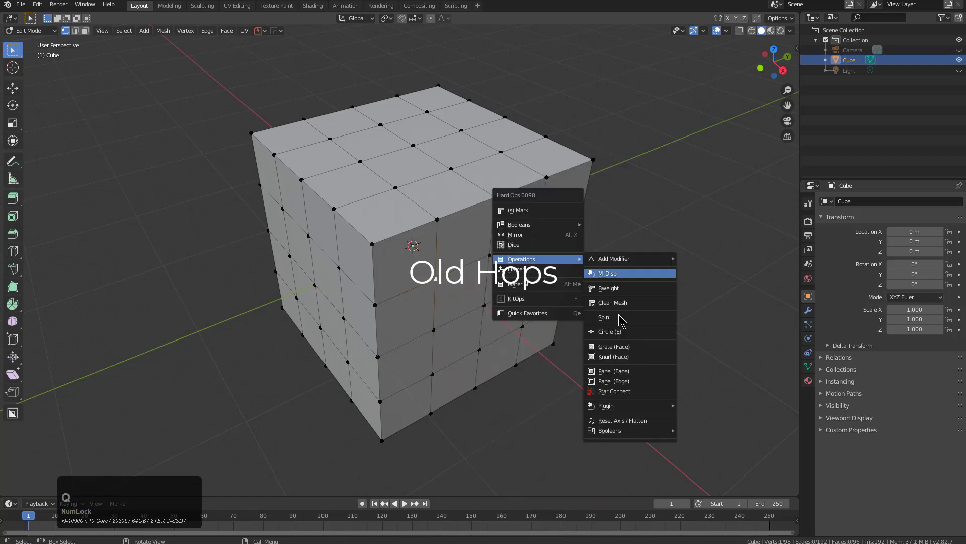
pyautogui.click(625, 331)
pyautogui.click(682, 319)
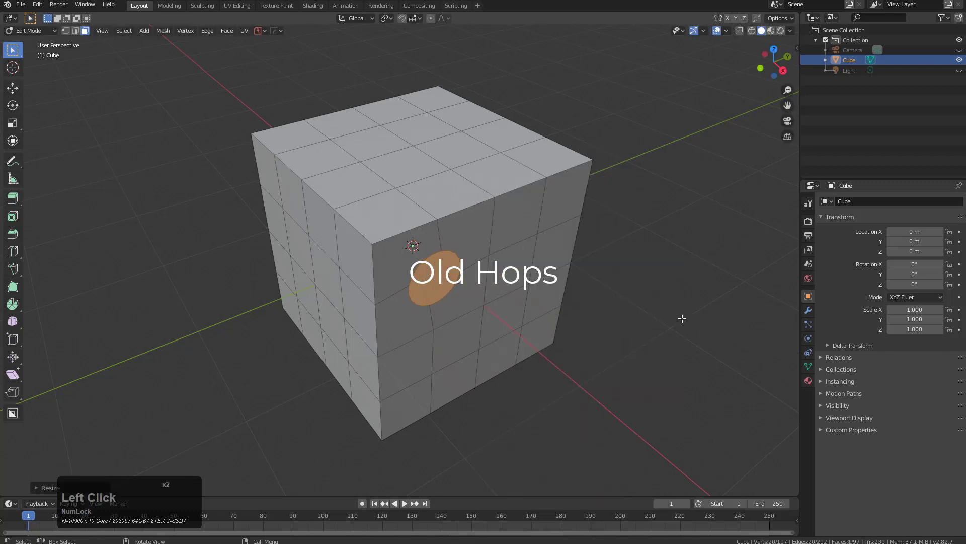
# - Scale the circle face and push it inward with Alt+S
pyautogui.scroll(2, 681, 319)
pyautogui.press('s')
pyautogui.click(598, 317)
pyautogui.hotkey('alt', 's')
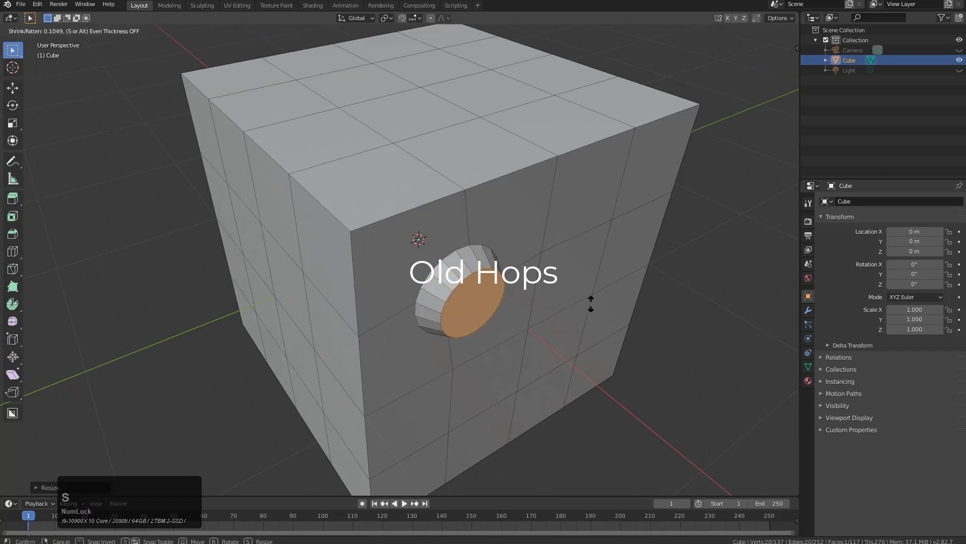
pyautogui.click(599, 310)
# - Extrude the circle face three times into a deep round hole
pyautogui.press('e')
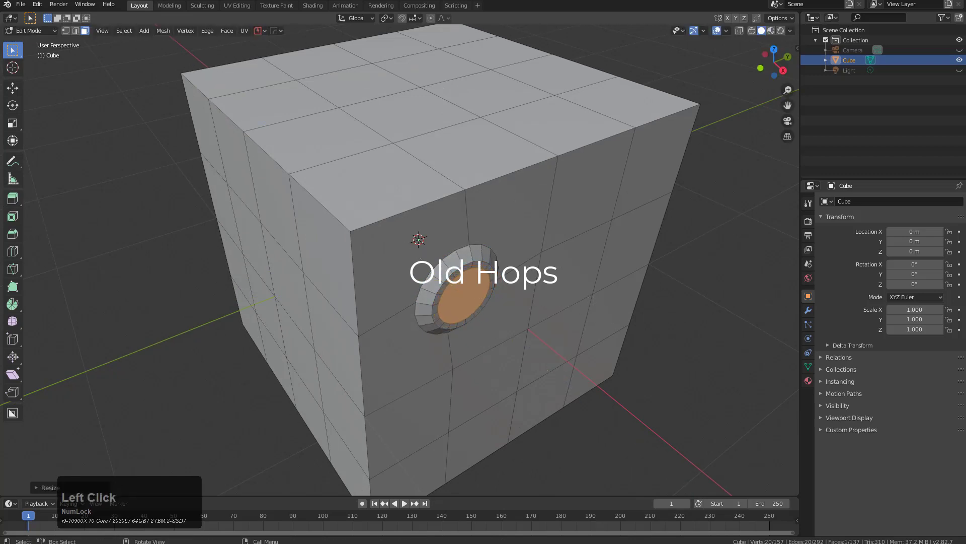
pyautogui.click(585, 300)
pyautogui.press('e')
pyautogui.click(554, 309)
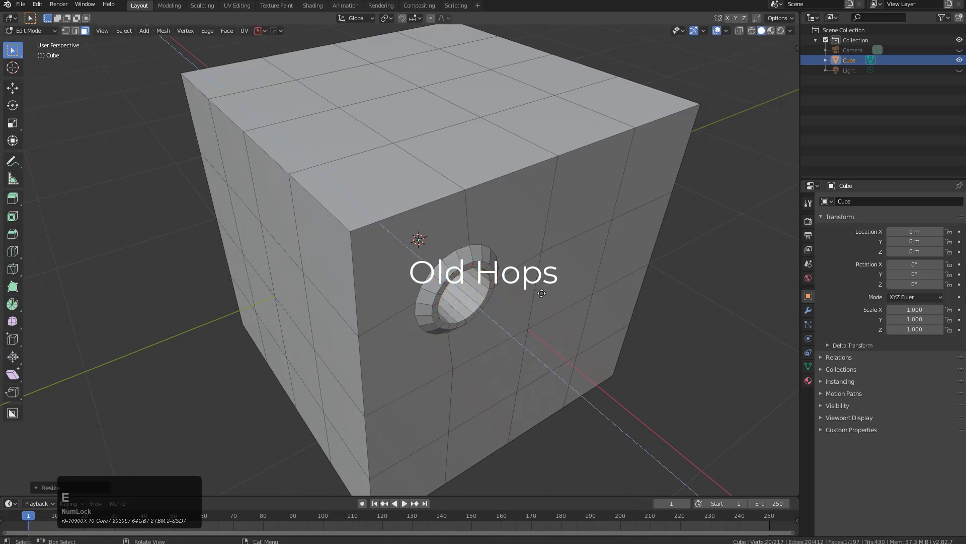
pyautogui.press('e')
pyautogui.click(579, 312)
# - Select three vertices across the cube's front face
pyautogui.moveTo(579, 312); pyautogui.dragTo(543, 308, button='middle')
pyautogui.press('1')
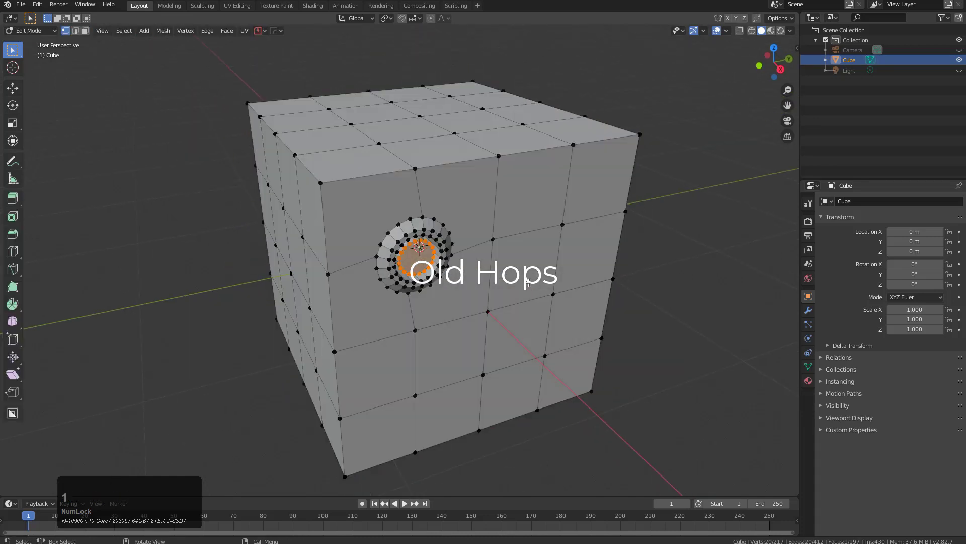
pyautogui.click(563, 225)
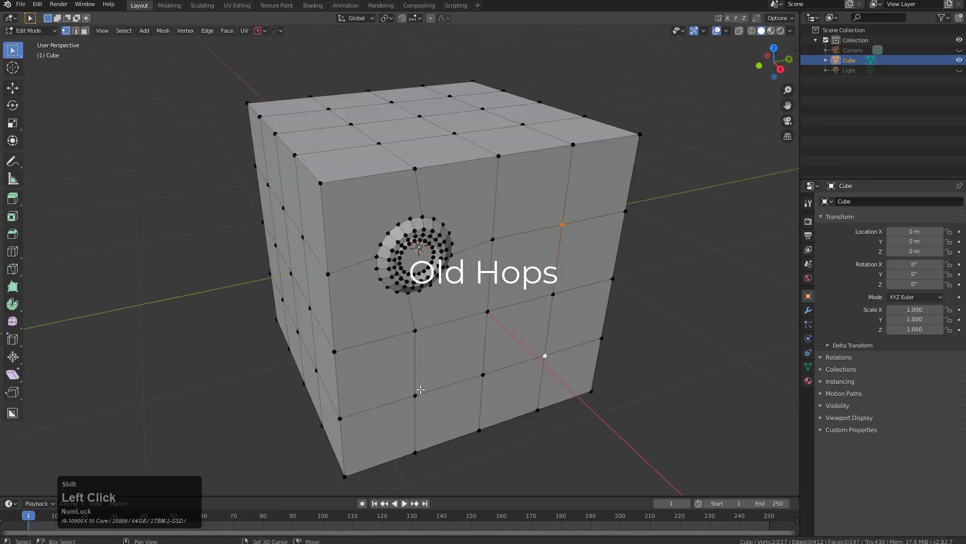
pyautogui.keyDown('shift'); pyautogui.click(419, 390); pyautogui.keyUp('shift')
pyautogui.moveTo(420, 390); pyautogui.dragTo(619, 286, button='middle')
# - Turn the three vertices into Hard Ops circles, inset them, and shrink them inward
pyautogui.press('q')
pyautogui.moveTo(634, 292)
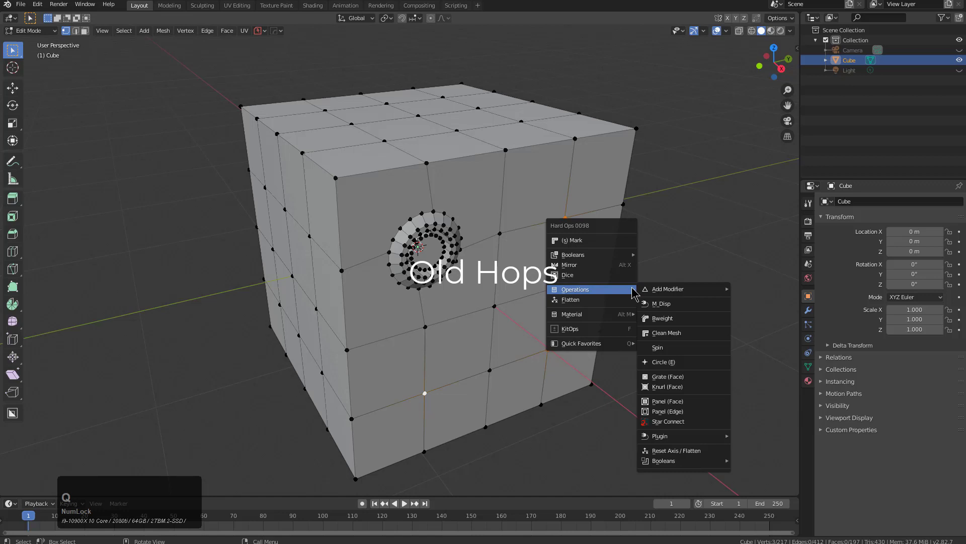
pyautogui.click(669, 366)
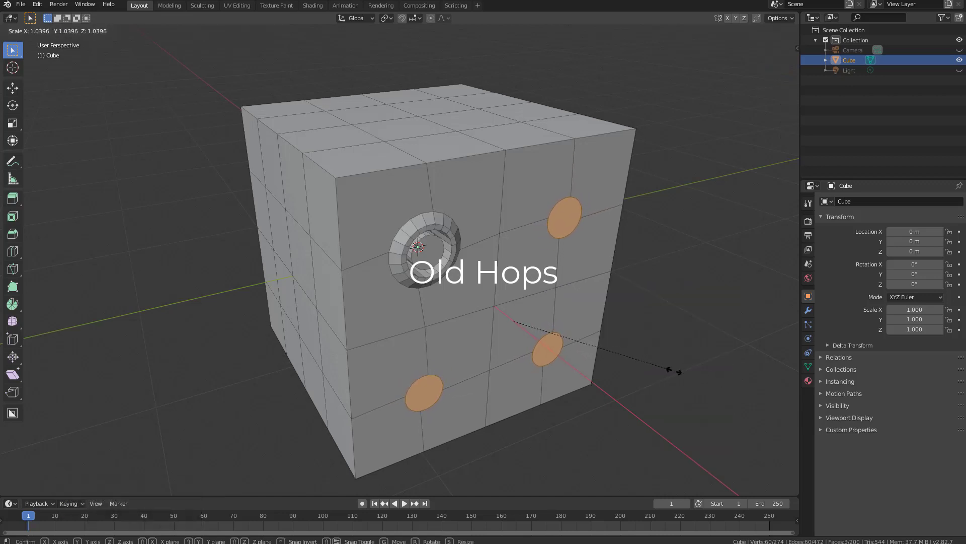
pyautogui.click(714, 378)
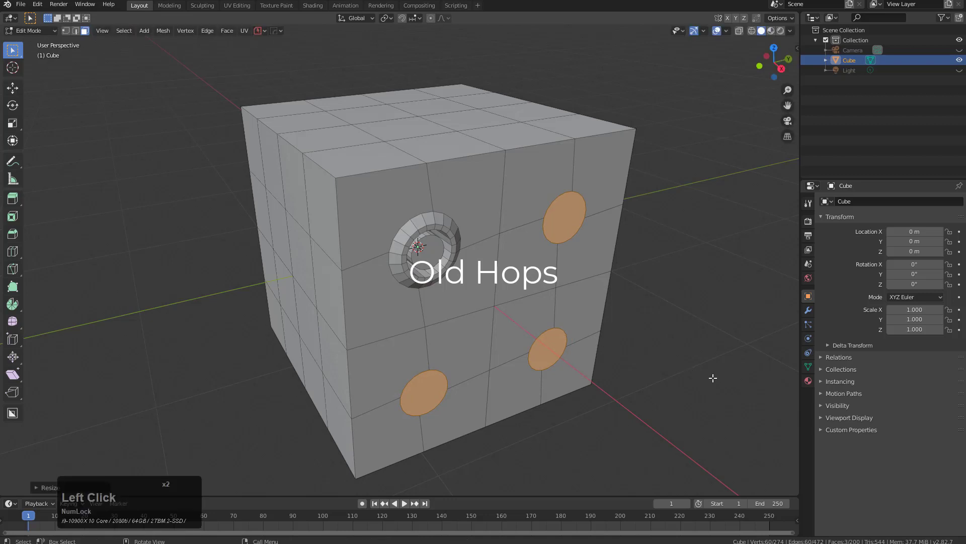
pyautogui.click(703, 378)
pyautogui.hotkey('alt', 's')
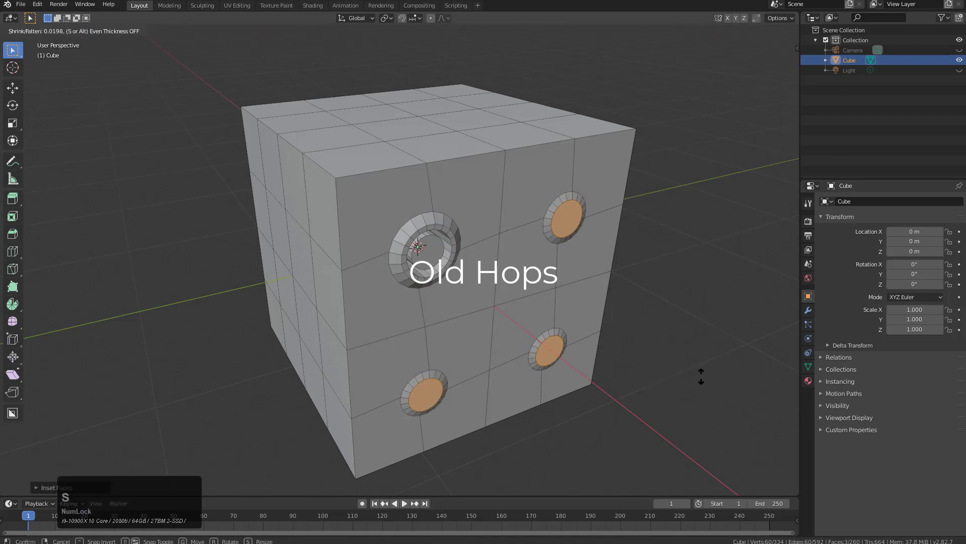
pyautogui.click(695, 374)
# - Extrude the three circle faces into holes and return to Object Mode
pyautogui.press('e')
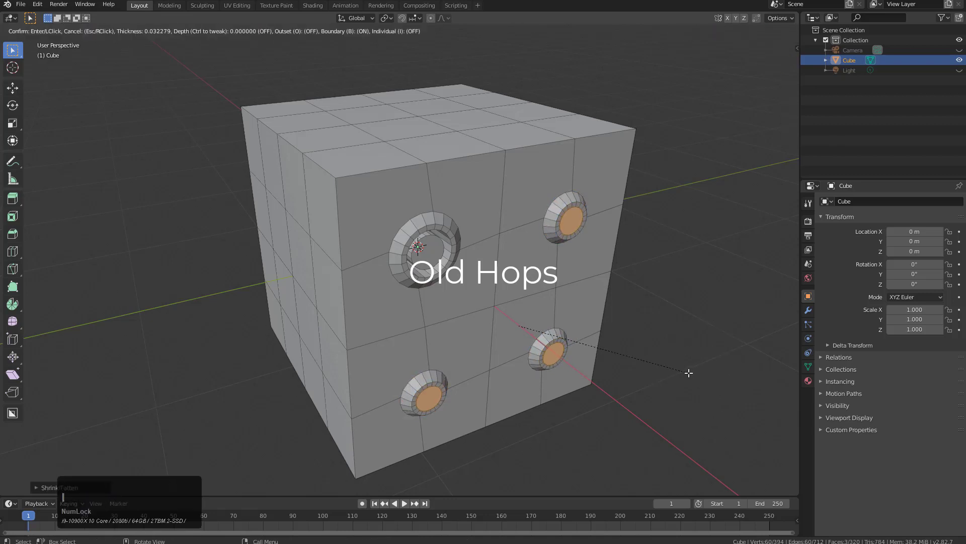
pyautogui.click(647, 315)
pyautogui.press('Tab')
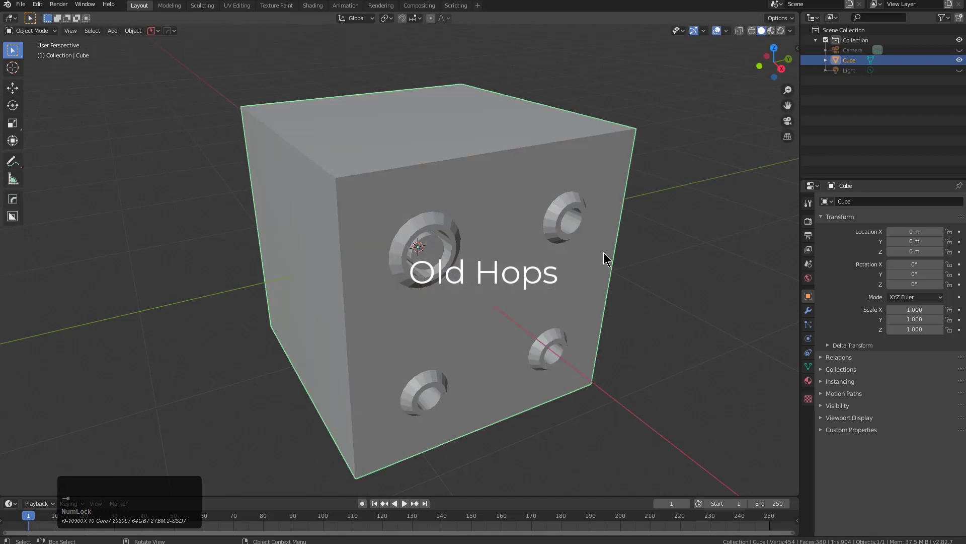
# - Apply Hard Ops Sharpen to the cube and orbit to inspect the shading
pyautogui.press('q')
pyautogui.click(579, 199)
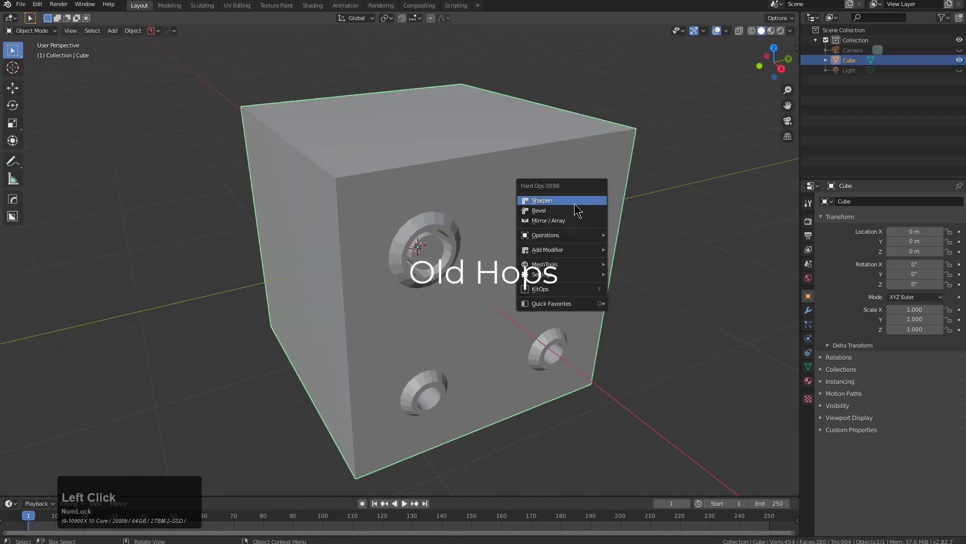
pyautogui.moveTo(542, 255); pyautogui.dragTo(473, 249, button='middle')
pyautogui.scroll(-2, 524, 243)
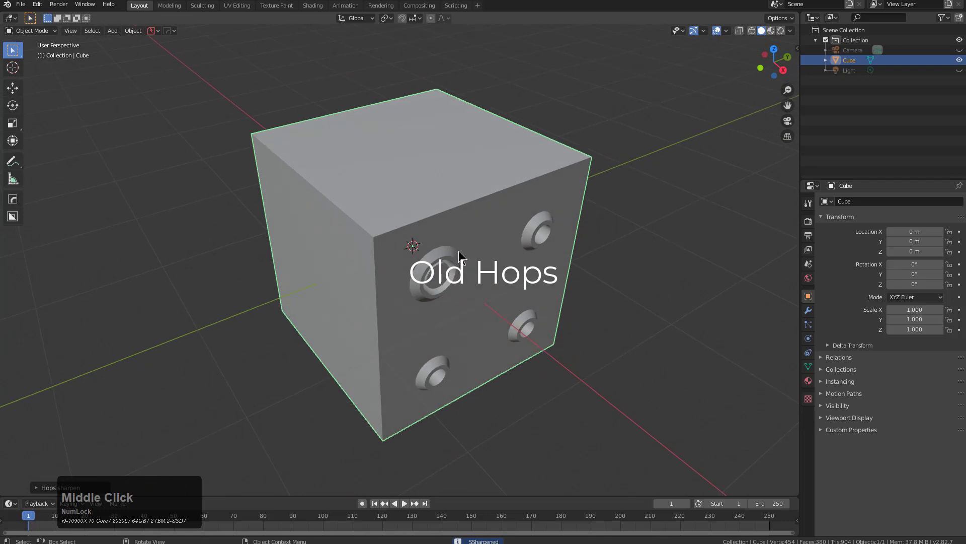
pyautogui.click(37, 4)
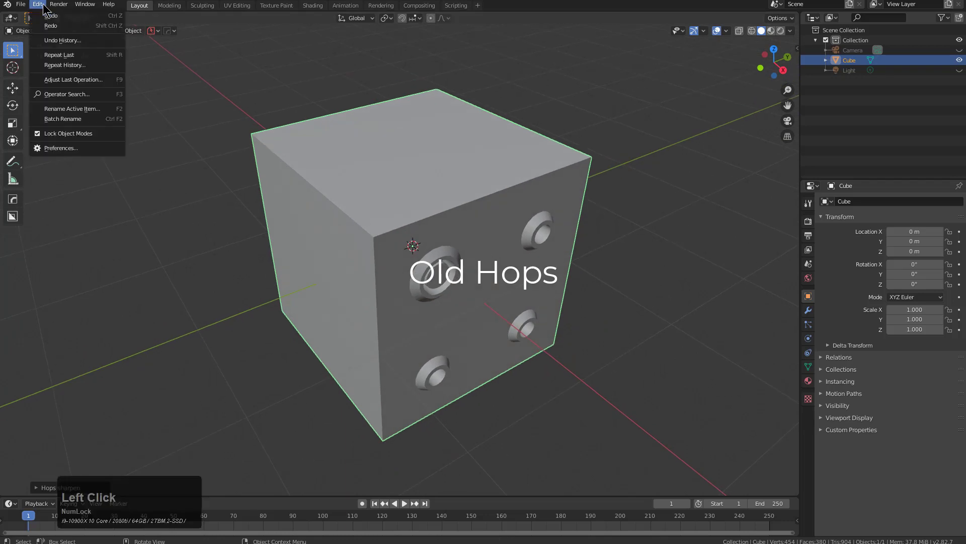
pyautogui.click(89, 148)
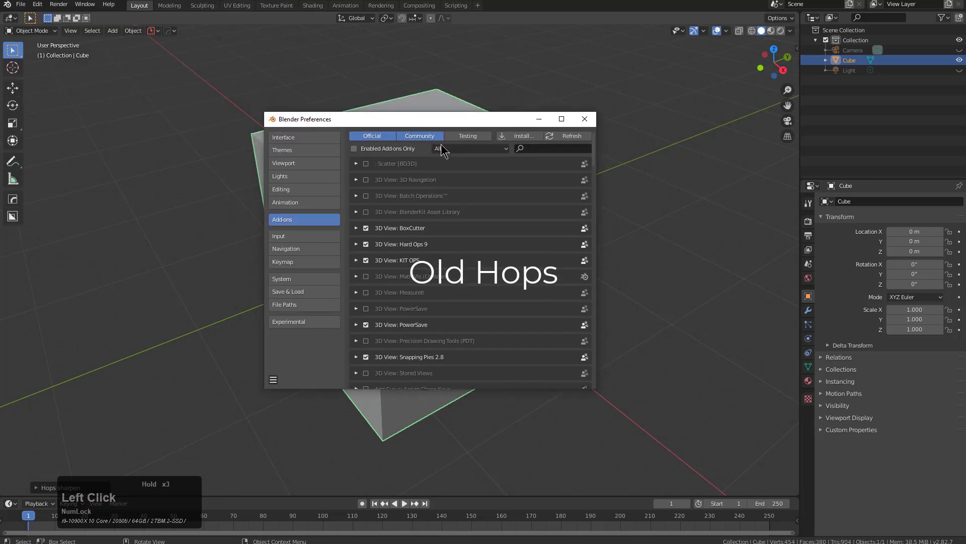
pyautogui.click(547, 147)
pyautogui.write('loop')
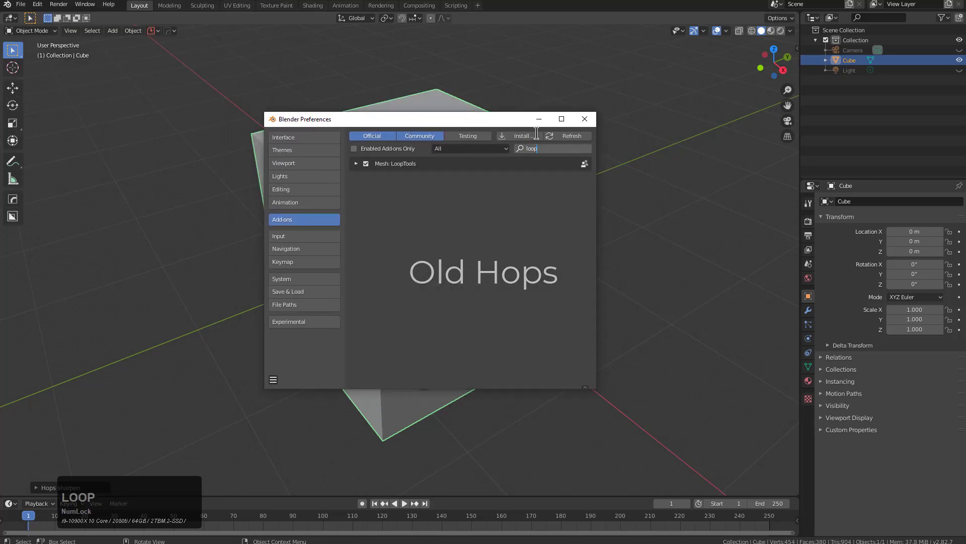
pyautogui.press('Return')
pyautogui.click(585, 118)
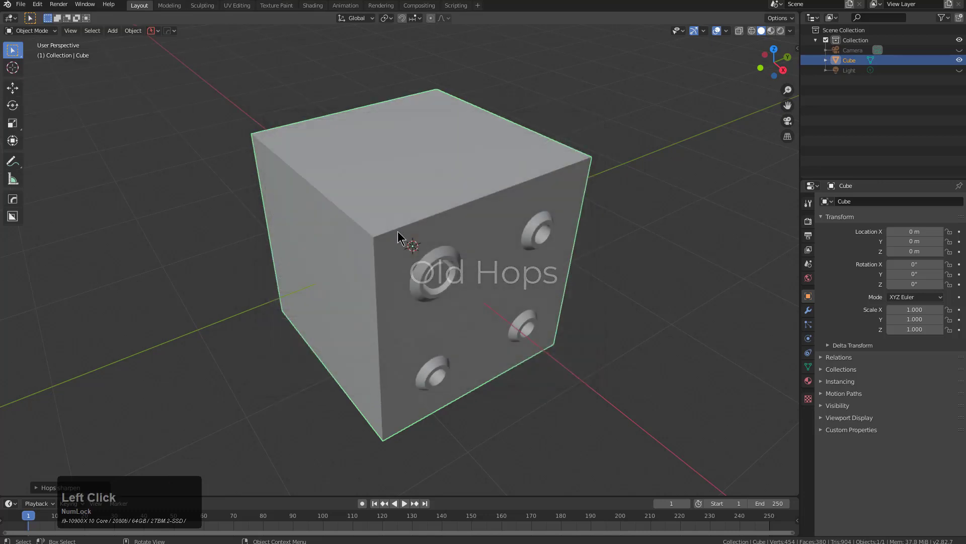
pyautogui.moveTo(400, 237); pyautogui.dragTo(359, 280, button='middle')
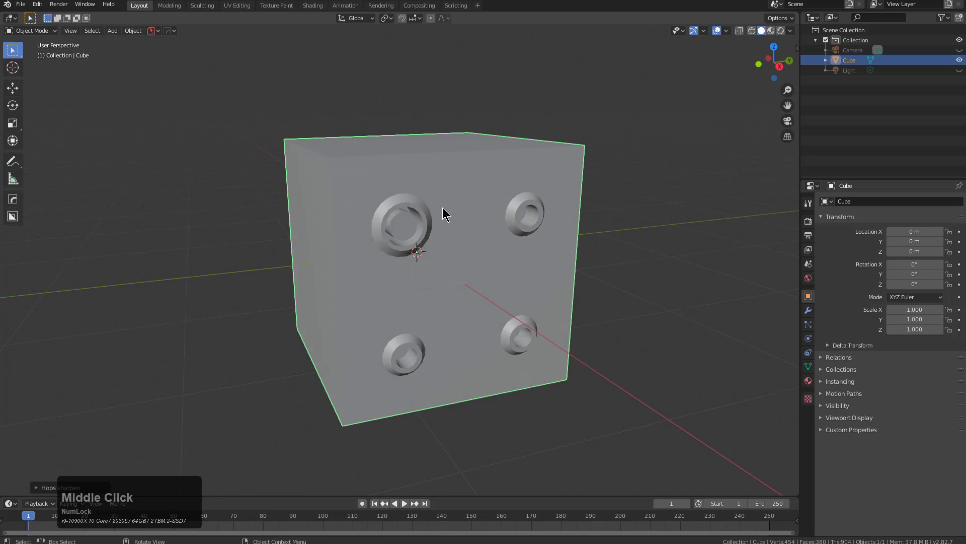
pyautogui.moveTo(442, 209); pyautogui.dragTo(548, 159, button='middle')
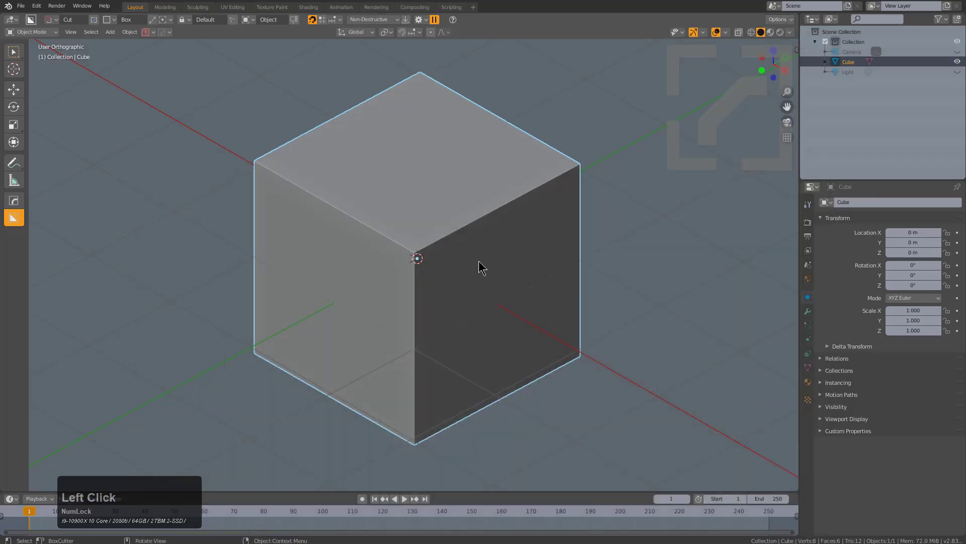
# - Subdivide the fresh cube twice into a 4×4 grid and select one right-face vertex
pyautogui.moveTo(479, 261); pyautogui.dragTo(473, 262, button='middle')
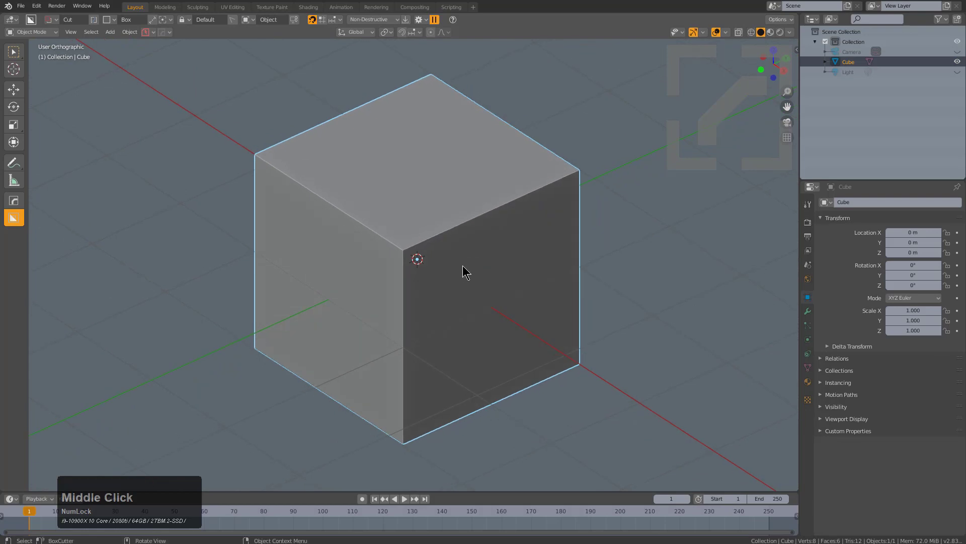
pyautogui.press('Tab')
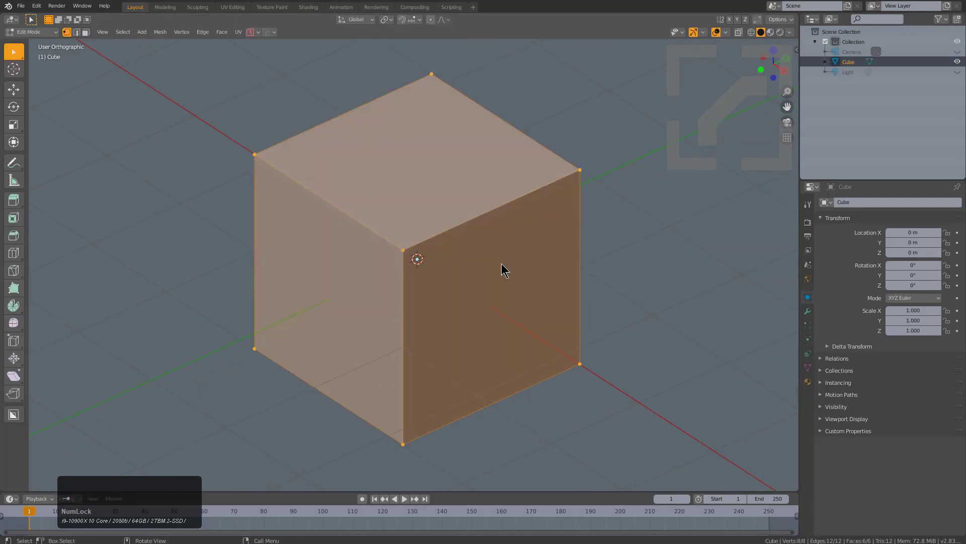
pyautogui.rightClick(497, 270)
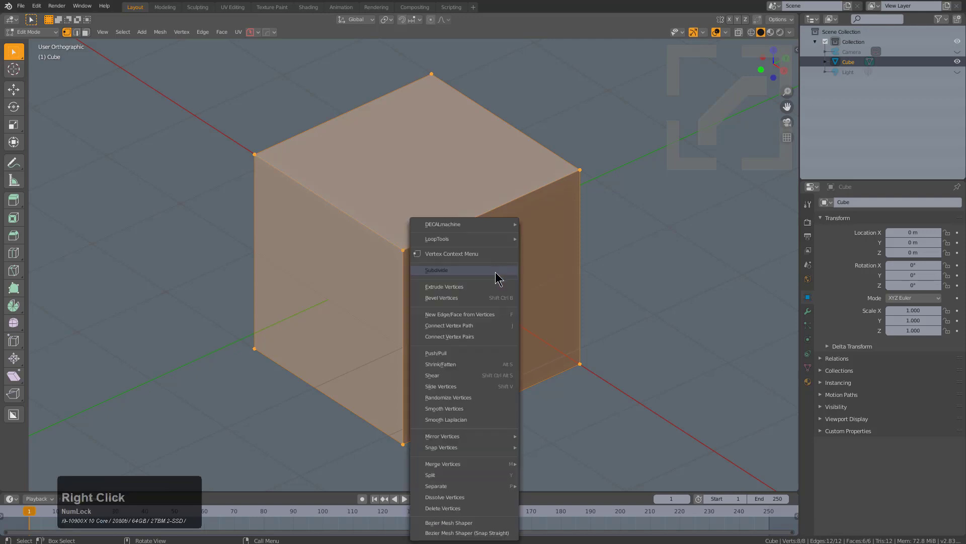
pyautogui.click(496, 272)
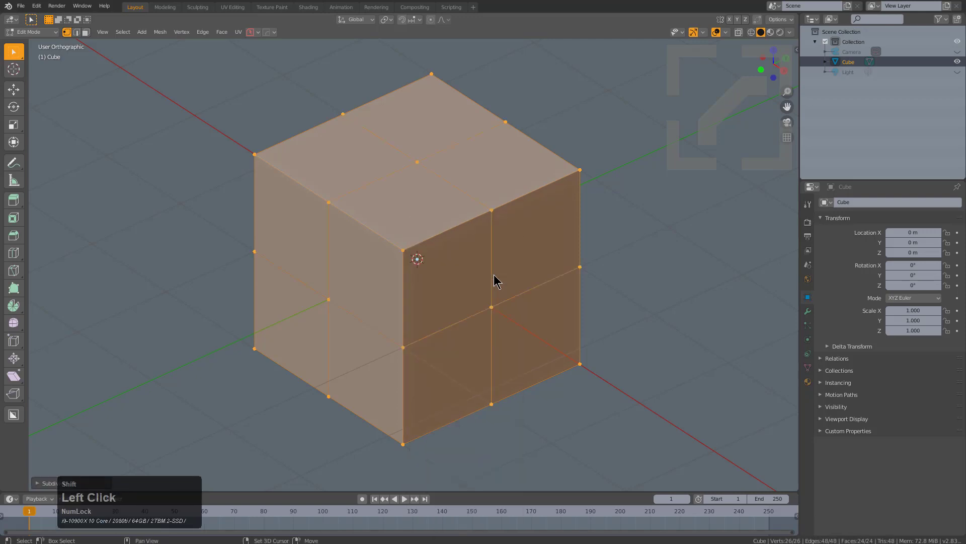
pyautogui.hotkey('shift', 'r')
pyautogui.click(447, 278)
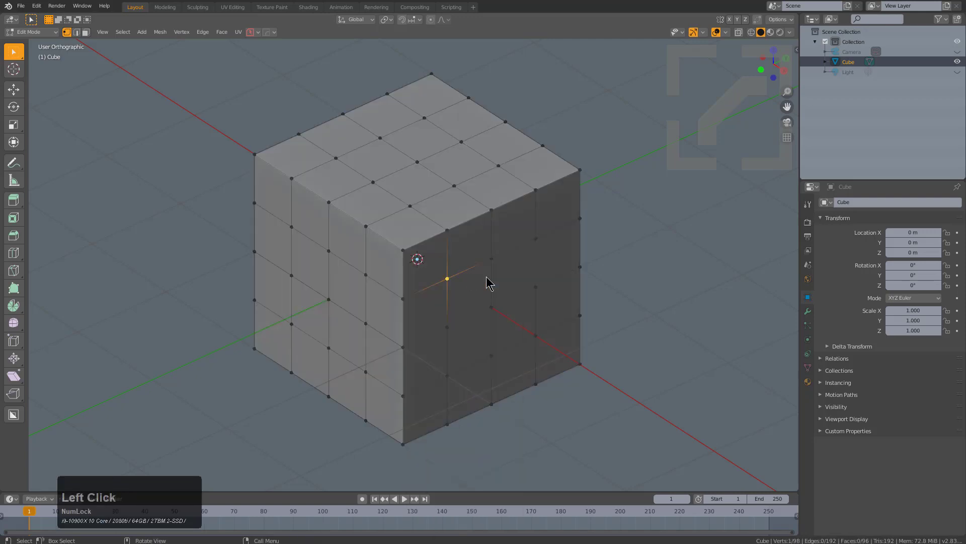
pyautogui.press('q')
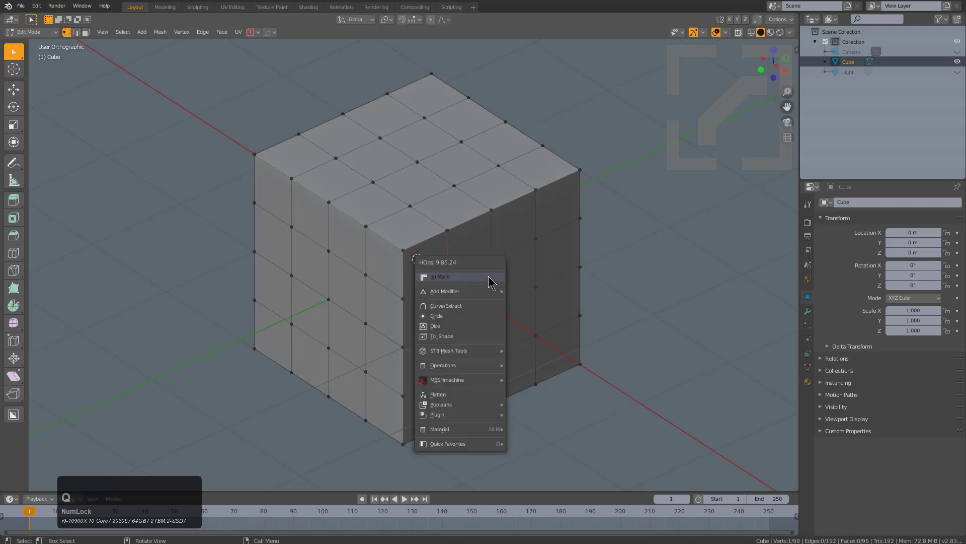
# - Turn the right-face vertex into a Hard Ops circle with five divisions
pyautogui.click(481, 321)
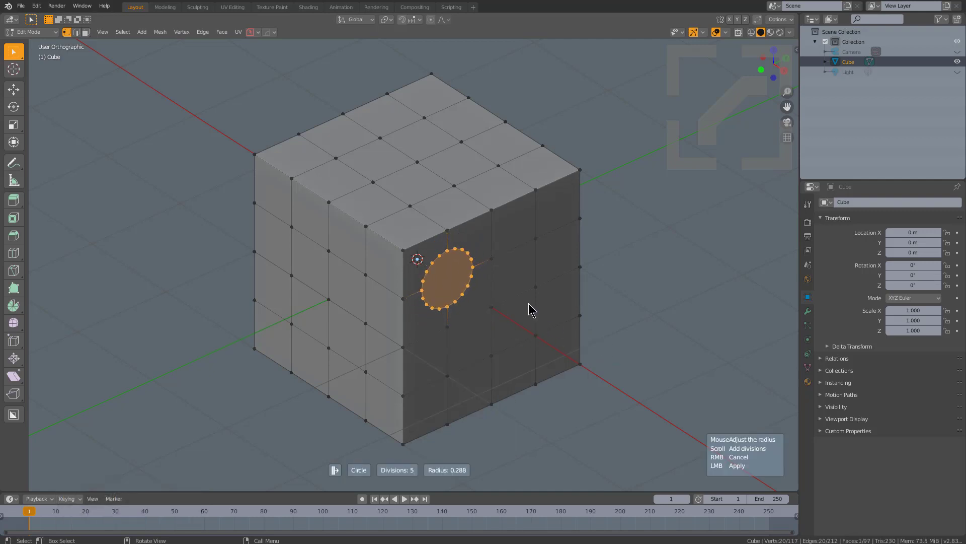
pyautogui.scroll(-4, 524, 307)
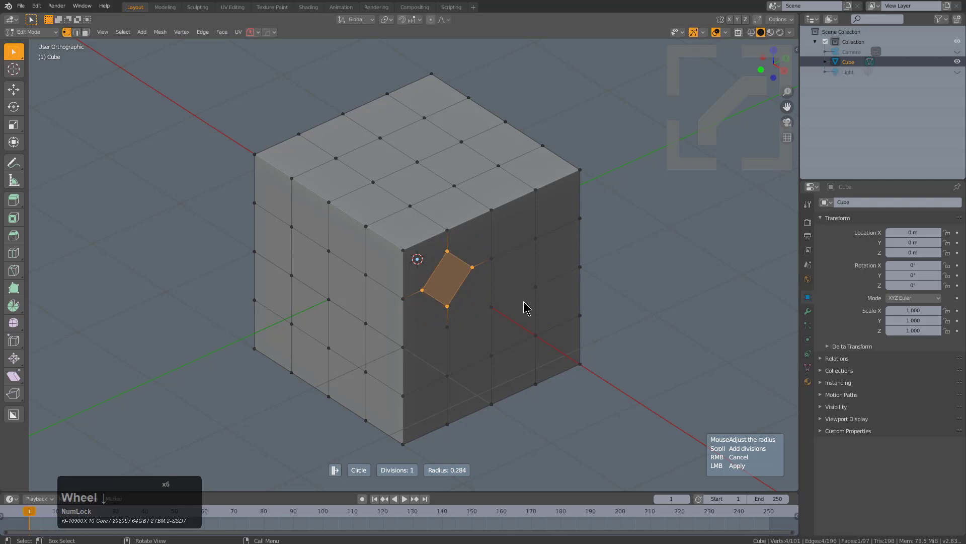
pyautogui.scroll(3, 524, 307)
pyautogui.scroll(-4, 524, 307)
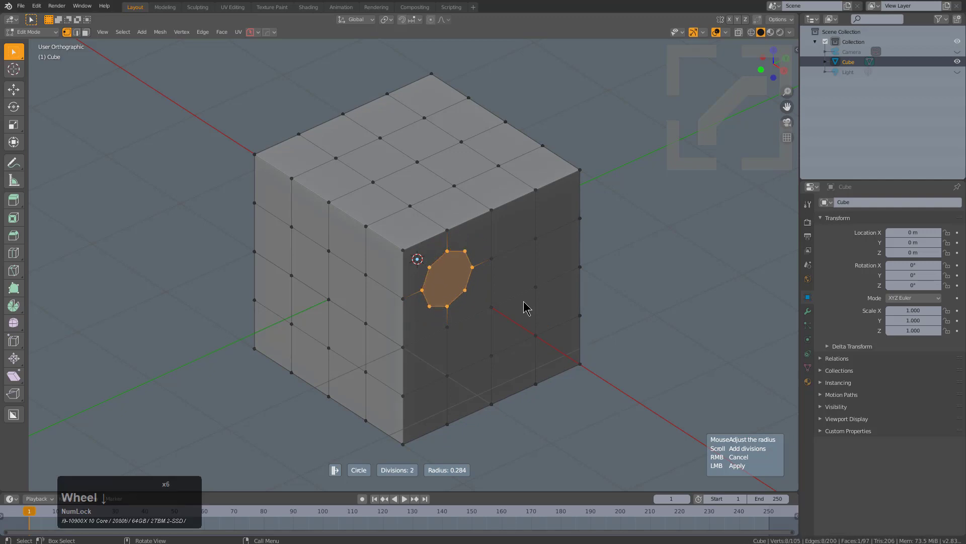
pyautogui.scroll(4, 524, 307)
pyautogui.scroll(-1, 524, 307)
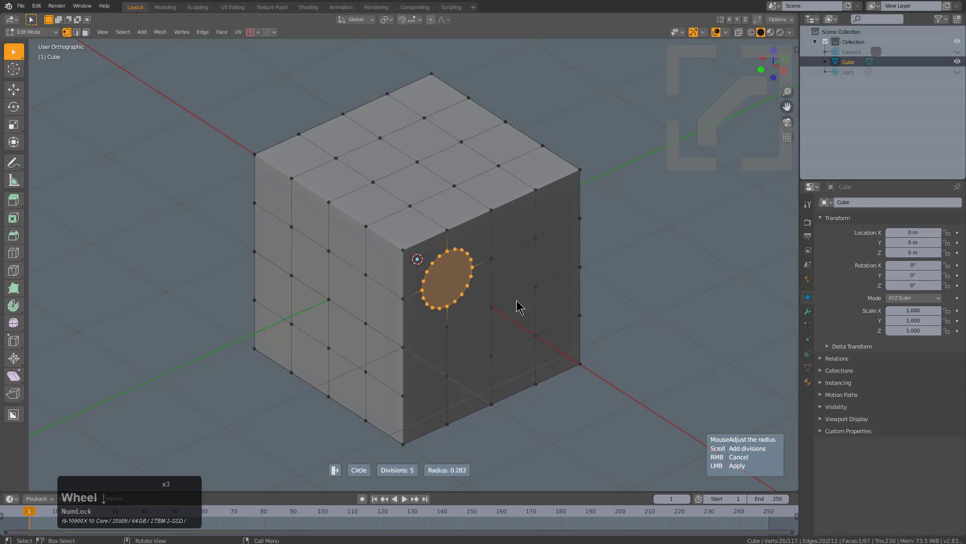
pyautogui.click(503, 295)
pyautogui.scroll(3, 564, 300)
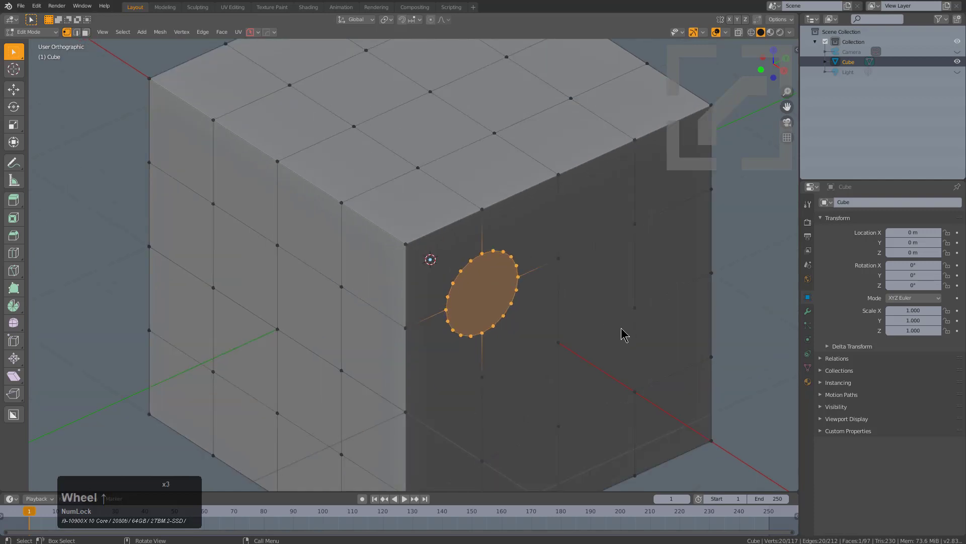
# - Inset the circle face and push it into the cube with Alt+S
pyautogui.press('e')
pyautogui.click(608, 338)
pyautogui.hotkey('alt', 's')
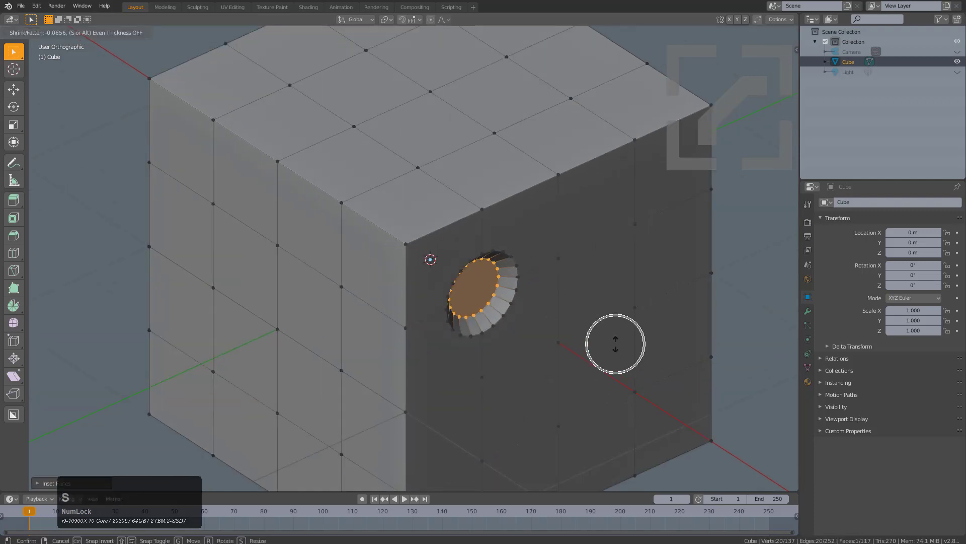
pyautogui.click(615, 343)
# - Extrude the circle face once more and scale it down into a smaller inner hole
pyautogui.press('e')
pyautogui.press('s')
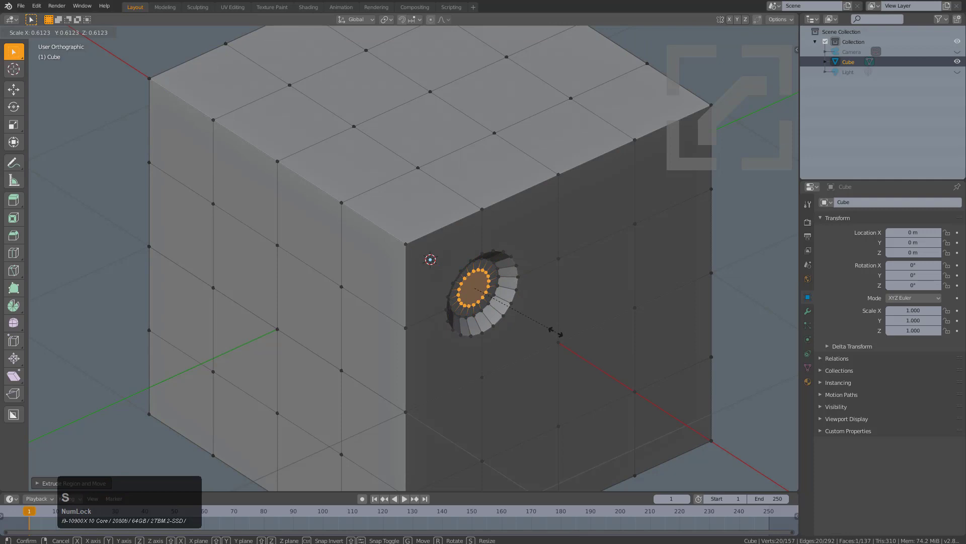
pyautogui.click(534, 317)
# - Apply Hard Ops Sharpen to the cube in Object Mode
pyautogui.press('Tab')
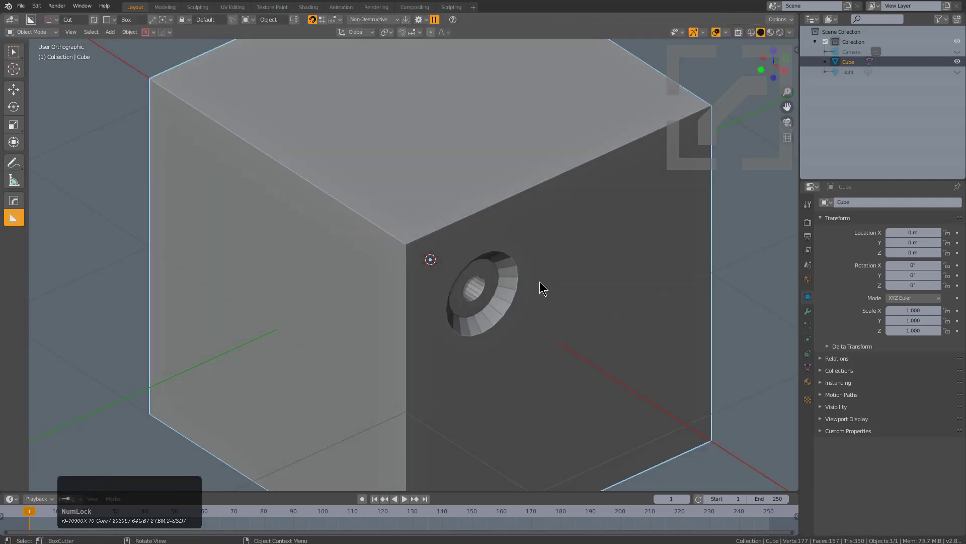
pyautogui.press('q')
pyautogui.click(554, 279)
pyautogui.scroll(-3, 554, 292)
# - In Edit Mode, select six vertices beside the ring recess for new holes
pyautogui.press('Tab')
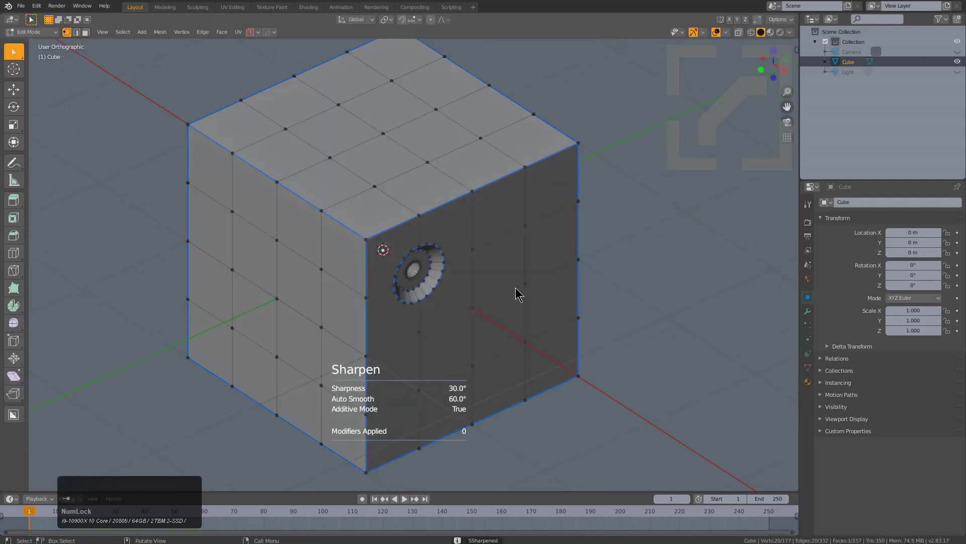
pyautogui.click(533, 237)
pyautogui.click(529, 231)
pyautogui.keyDown('shift'); pyautogui.click(525, 283); pyautogui.keyUp('shift')
pyautogui.keyDown('shift'); pyautogui.click(472, 307); pyautogui.keyUp('shift')
pyautogui.keyDown('shift'); pyautogui.click(472, 366); pyautogui.keyUp('shift')
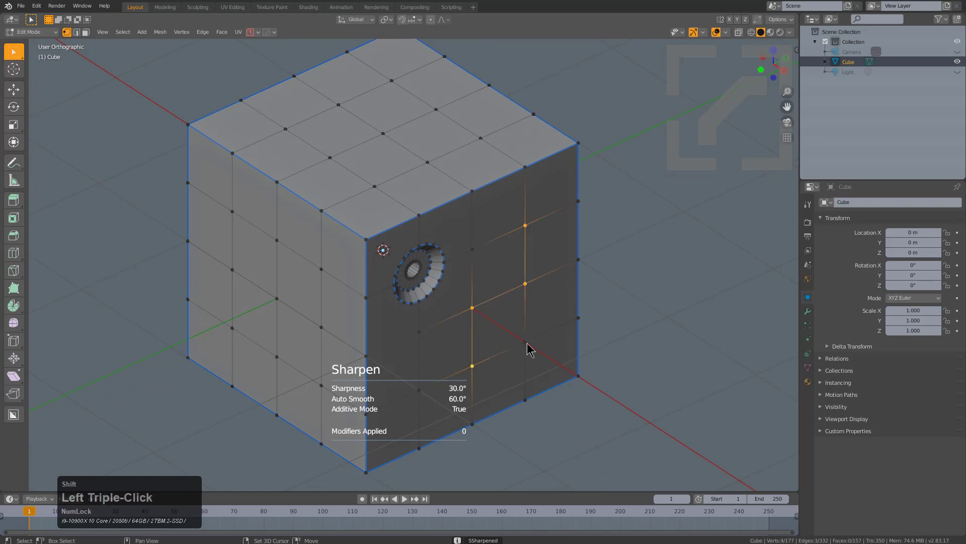
pyautogui.keyDown('shift'); pyautogui.click(525, 342); pyautogui.keyUp('shift')
pyautogui.keyDown('shift'); pyautogui.click(411, 395); pyautogui.keyUp('shift')
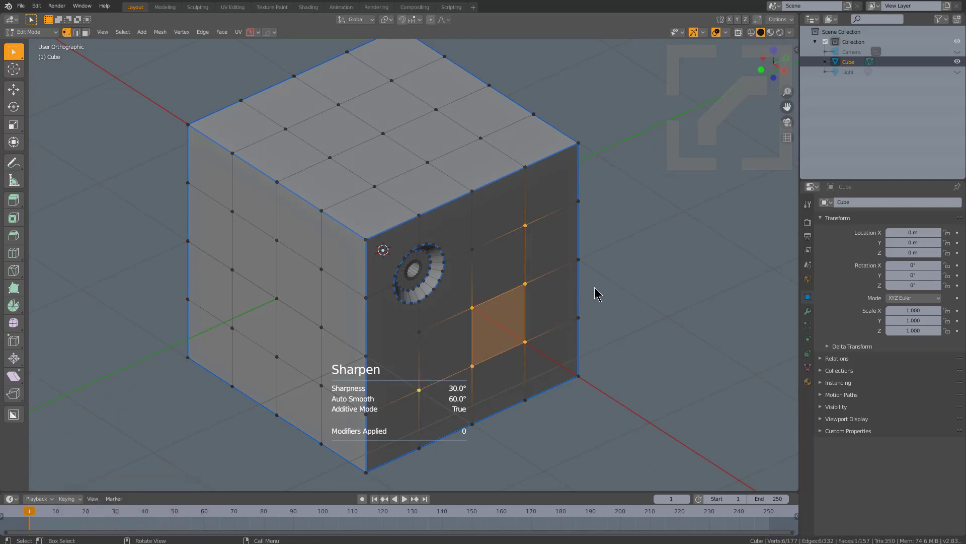
# - Turn the six vertices into circles, inset them, push them inward, and return to Object Mode
pyautogui.rightClick(639, 282)
pyautogui.click(615, 316)
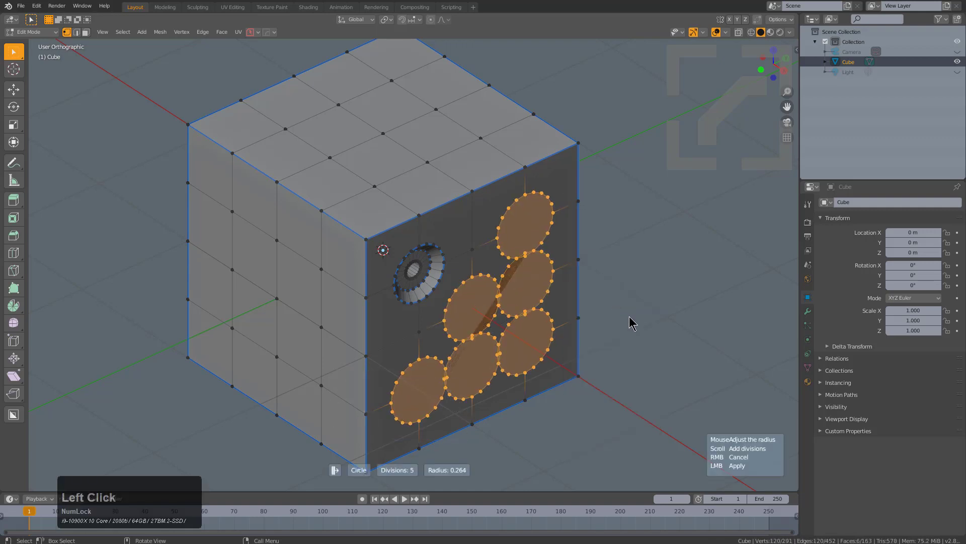
pyautogui.click(569, 308)
pyautogui.press('i')
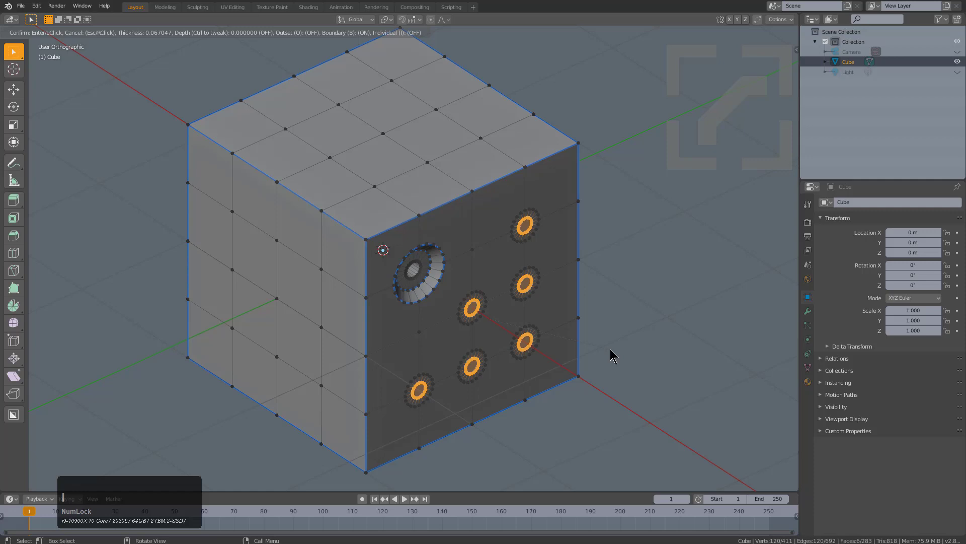
pyautogui.click(610, 349)
pyautogui.hotkey('alt', 's')
pyautogui.click(620, 352)
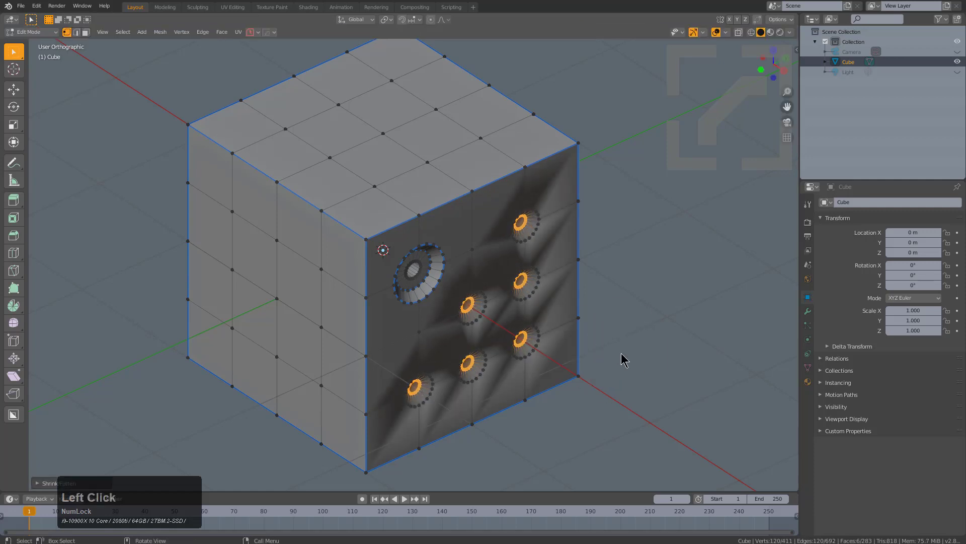
pyautogui.scroll(2, 609, 323)
pyautogui.press('Tab')
# - Sharpen the cube with Hard Ops using 35° auto smooth
pyautogui.press('q')
pyautogui.click(613, 267)
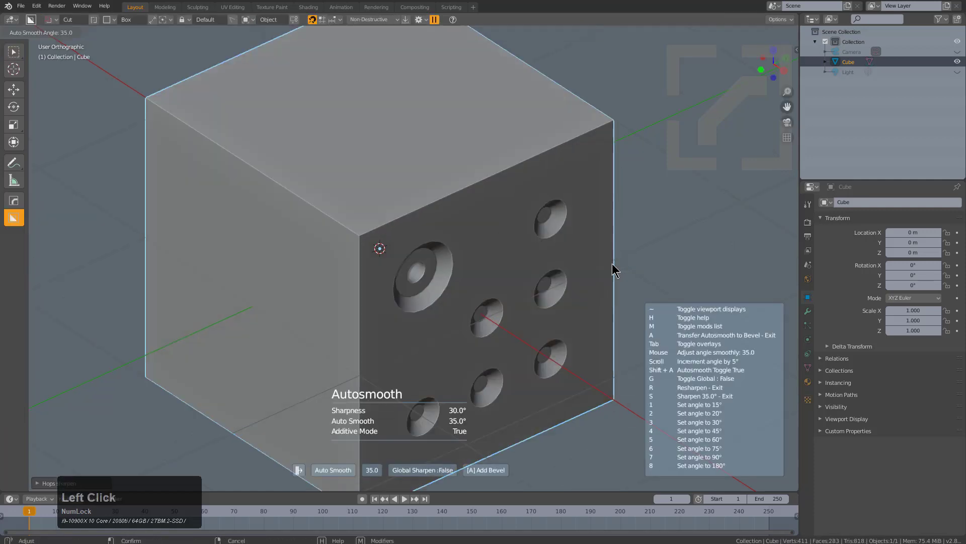
pyautogui.moveTo(610, 264); pyautogui.dragTo(412, 258, button='middle')
# - Grow a selection from the top-face centre vertex to the whole top face and subdivide it
pyautogui.press('Tab')
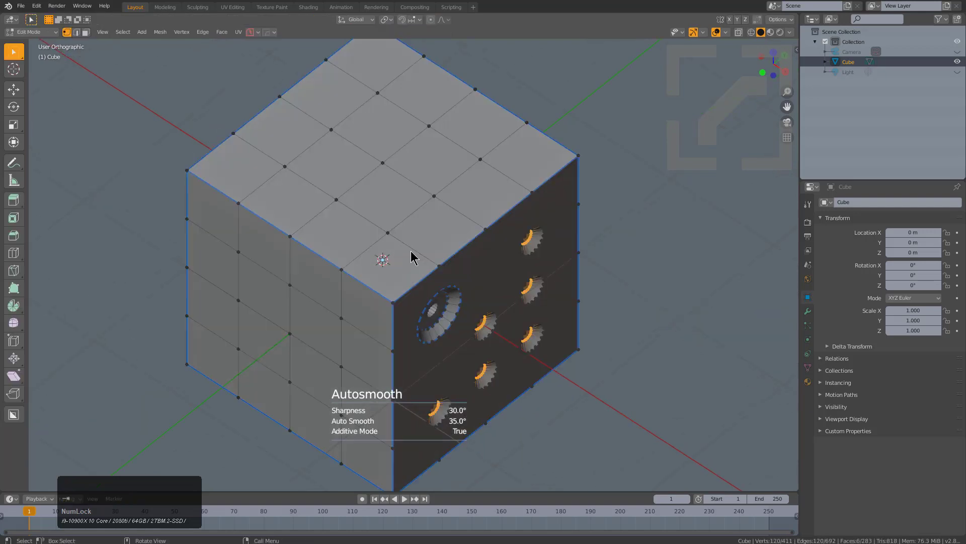
pyautogui.click(370, 169)
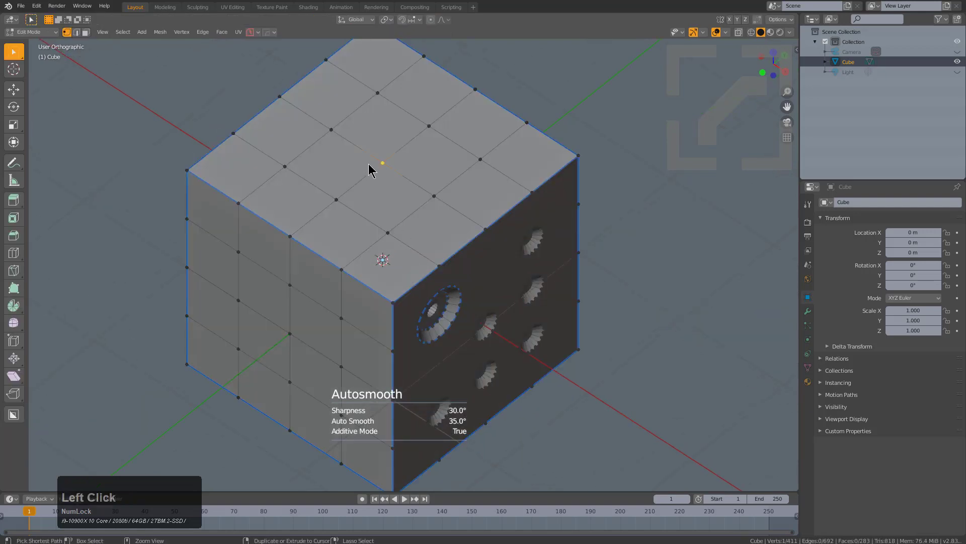
pyautogui.press('ctrl+KP_Add')
pyautogui.moveTo(417, 182); pyautogui.dragTo(440, 190, button='middle')
pyautogui.press('ctrl+KP_Add')
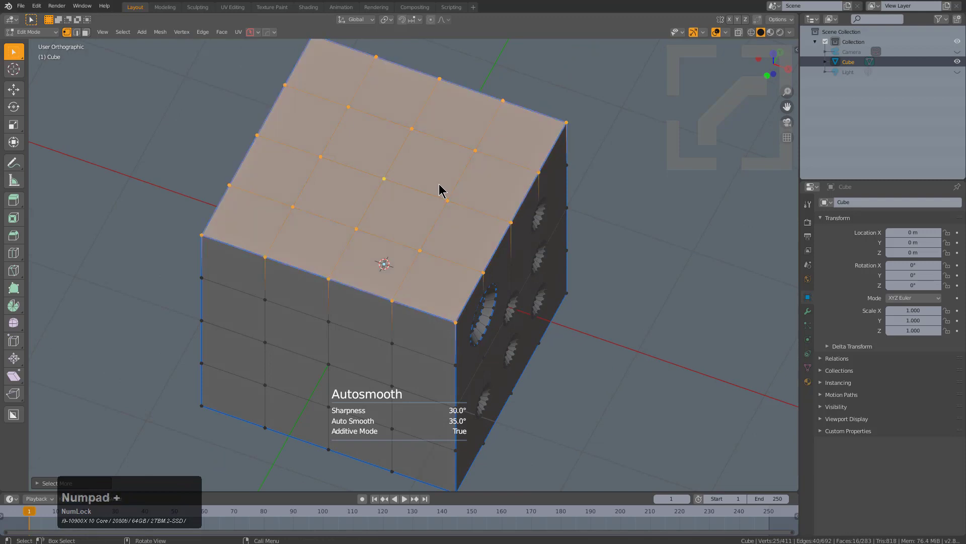
pyautogui.rightClick(439, 191)
pyautogui.click(419, 178)
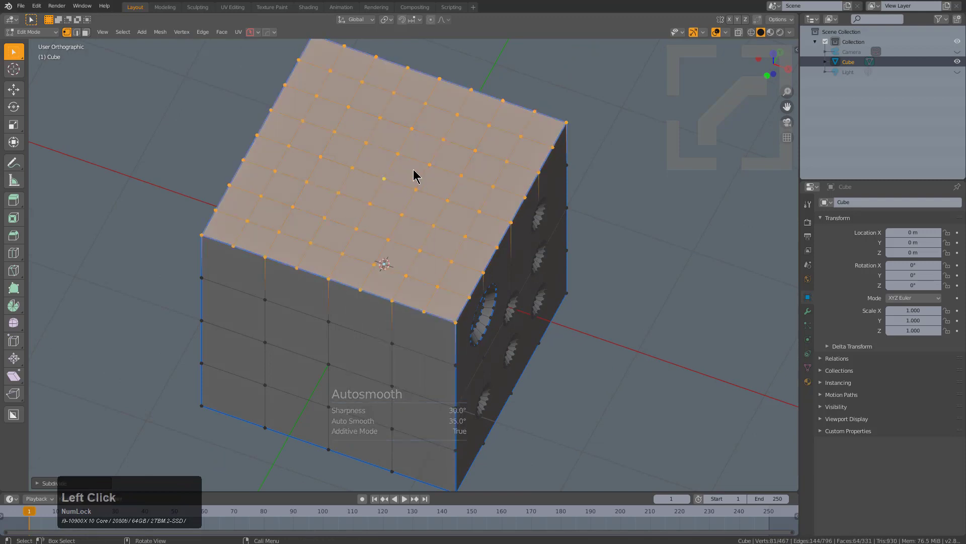
# - Shrink the top-face selection by one ring and set Hard Ops circle conversion to every nth vertex
pyautogui.press('ctrl+KP_Subtract')
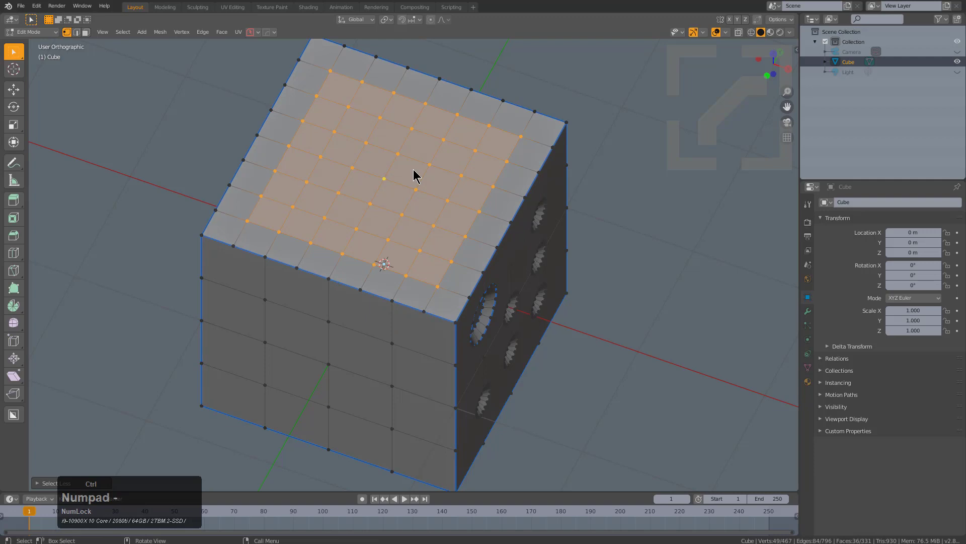
pyautogui.moveTo(550, 212); pyautogui.dragTo(542, 209, button='middle')
pyautogui.press('q')
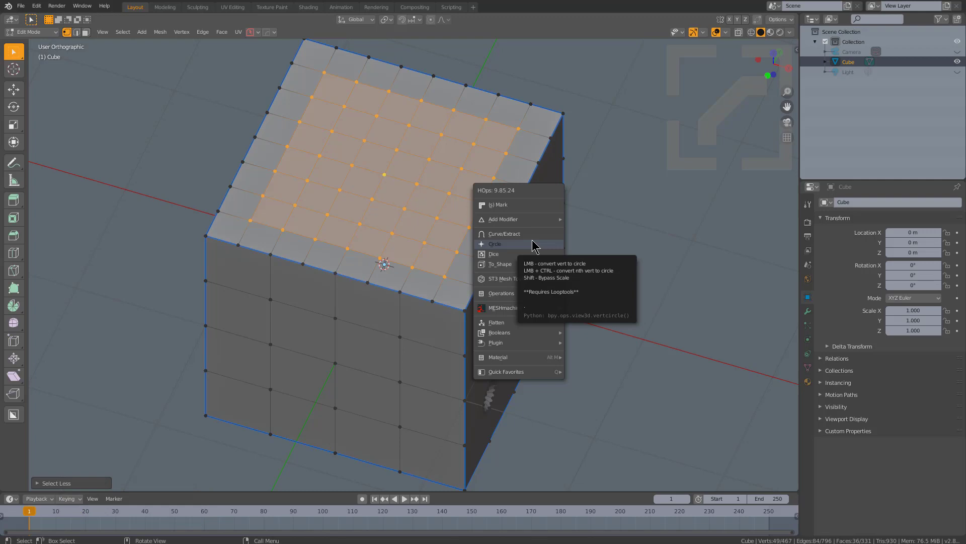
pyautogui.press('ctrl')
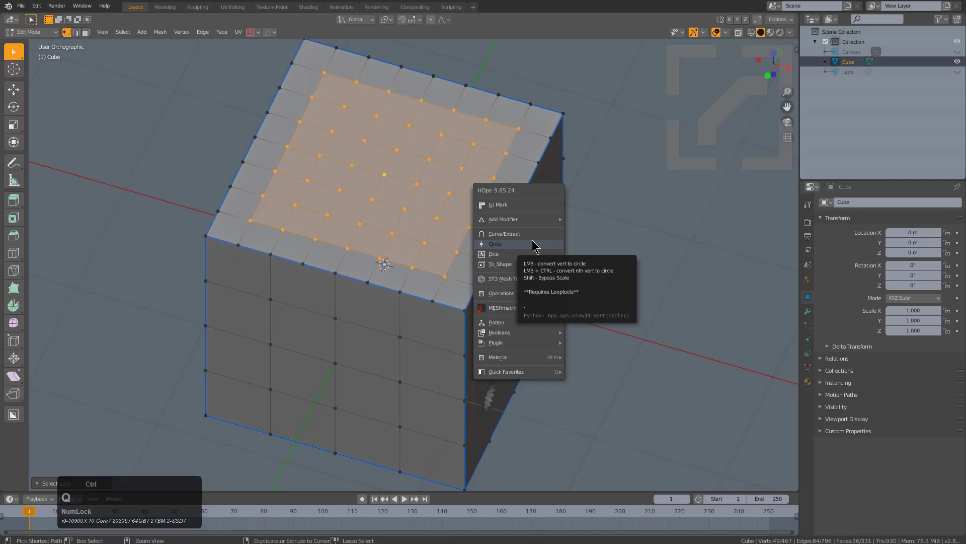
# - Convert the selected vertices into small circles, then inset them and push them inward
pyautogui.keyDown('ctrl'); pyautogui.click(533, 246); pyautogui.keyUp('ctrl')
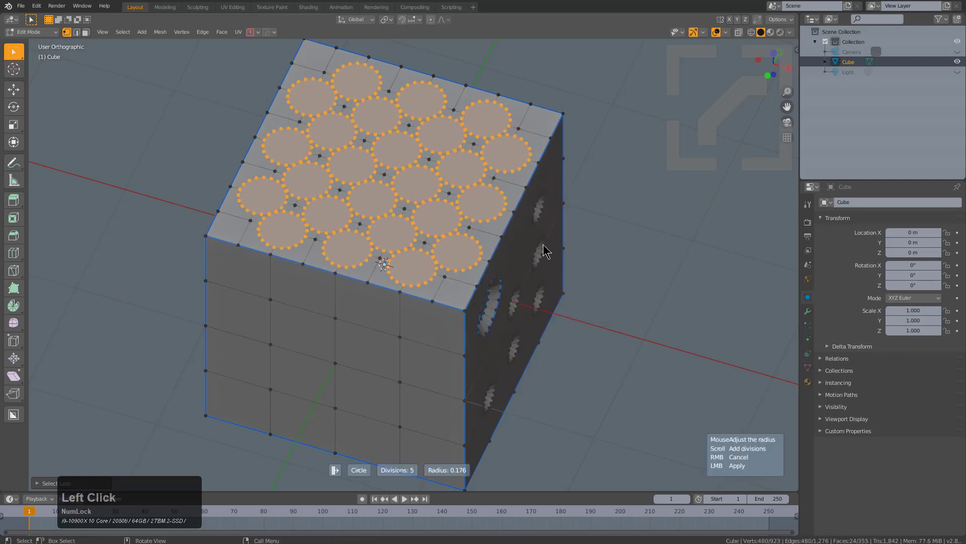
pyautogui.click(514, 245)
pyautogui.scroll(2, 564, 273)
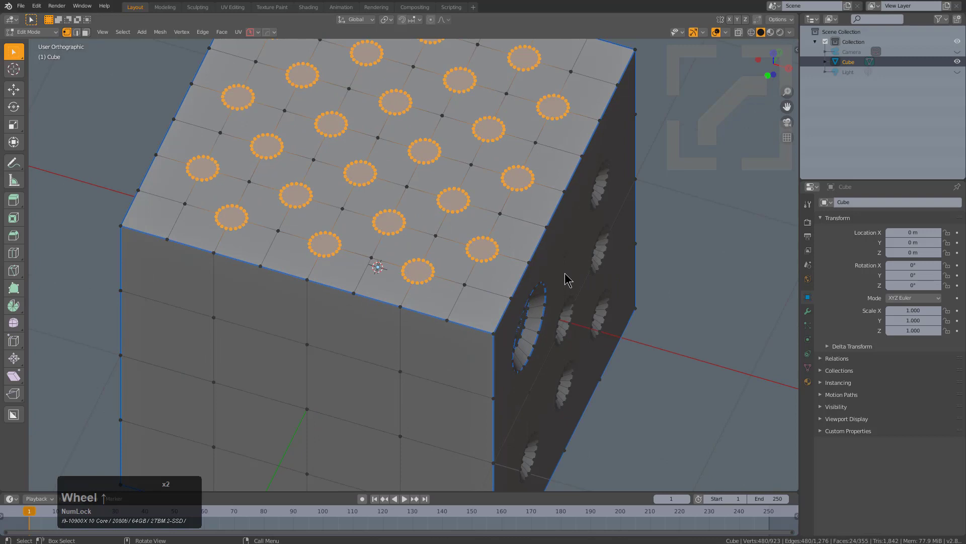
pyautogui.press('i')
pyautogui.click(556, 280)
pyautogui.hotkey('alt', 's')
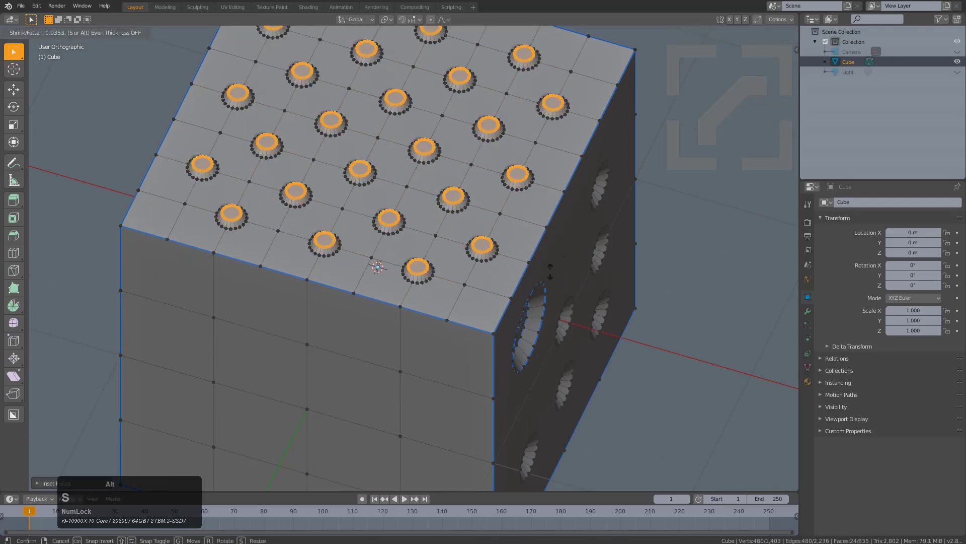
pyautogui.click(553, 279)
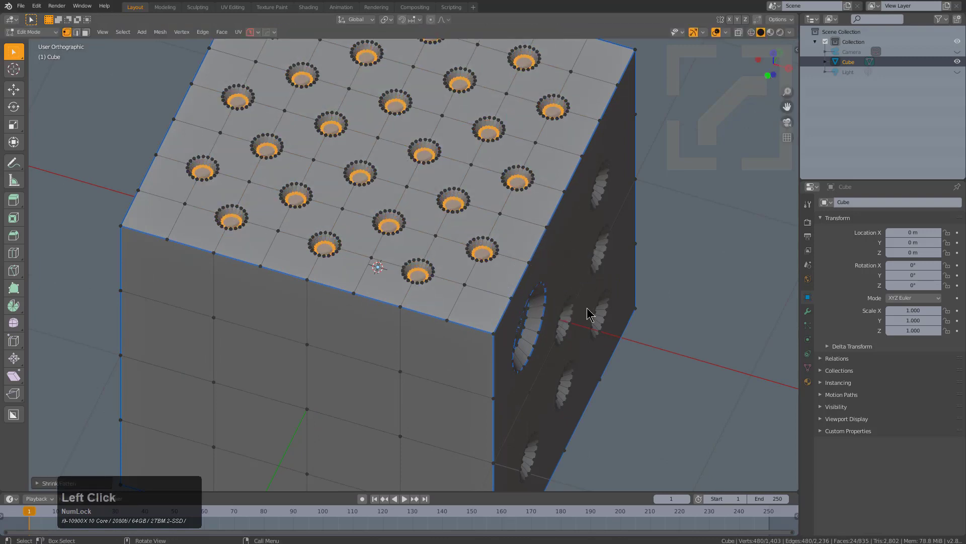
# - Inset the circle faces again and extrude them deeper into the cube to form the holes
pyautogui.press('i')
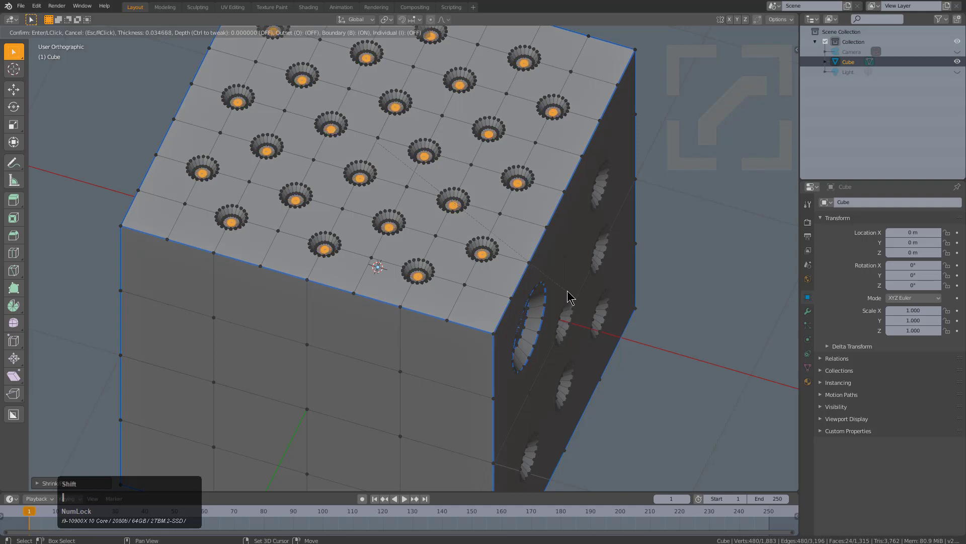
pyautogui.click(570, 297)
pyautogui.press('e')
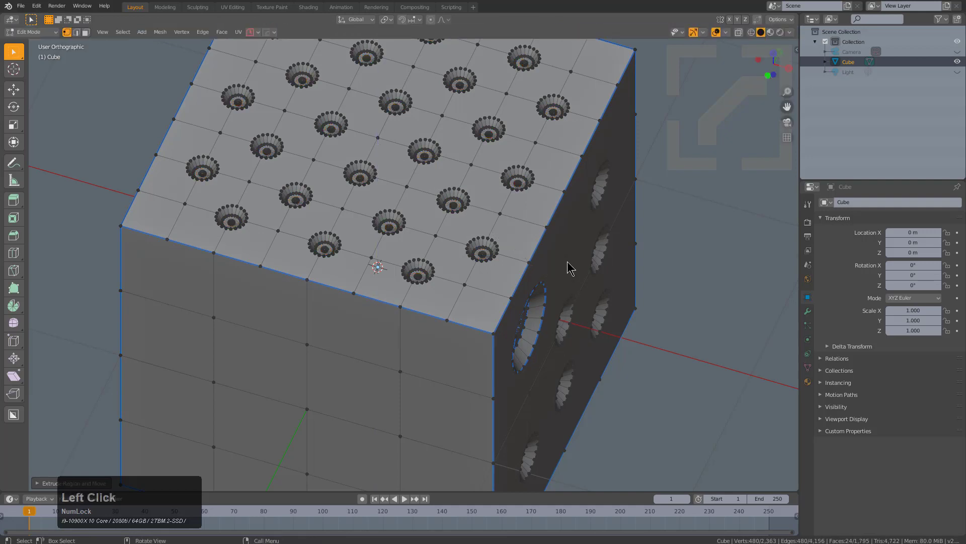
pyautogui.press('Tab')
pyautogui.scroll(-2, 384, 154)
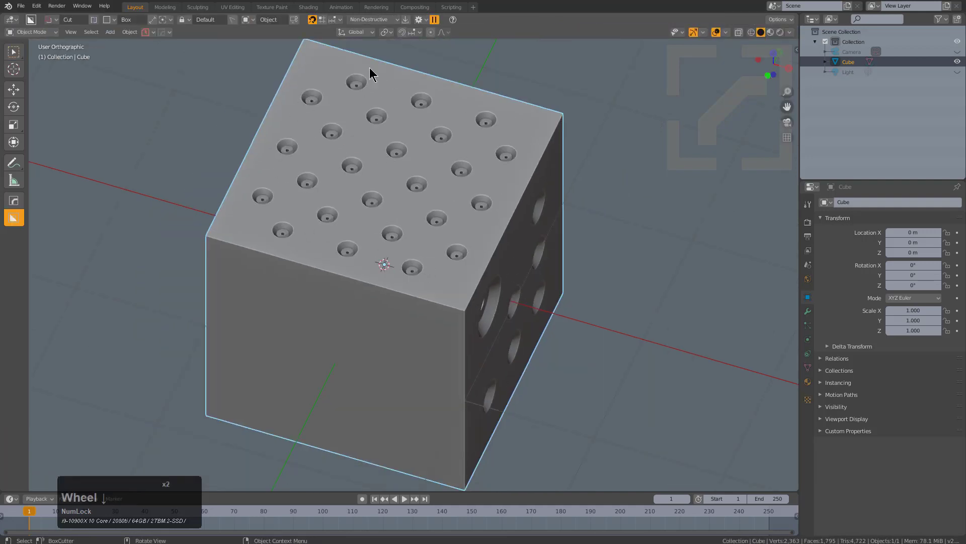
pyautogui.moveTo(477, 271); pyautogui.dragTo(371, 298, button='middle')
pyautogui.press('Tab')
# - Add a circle on the cube's front face and extrude it into a smaller inner circle
pyautogui.click(370, 305)
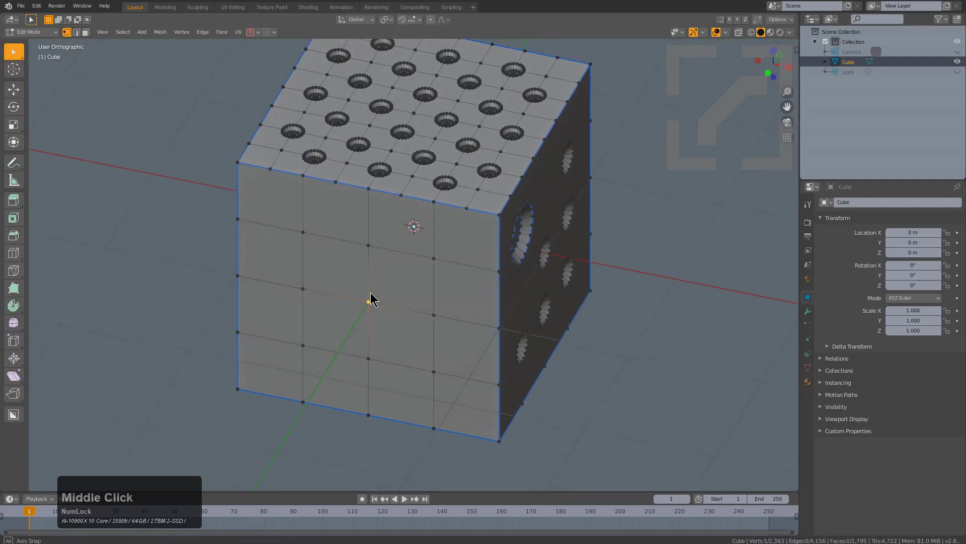
pyautogui.scroll(2, 373, 308)
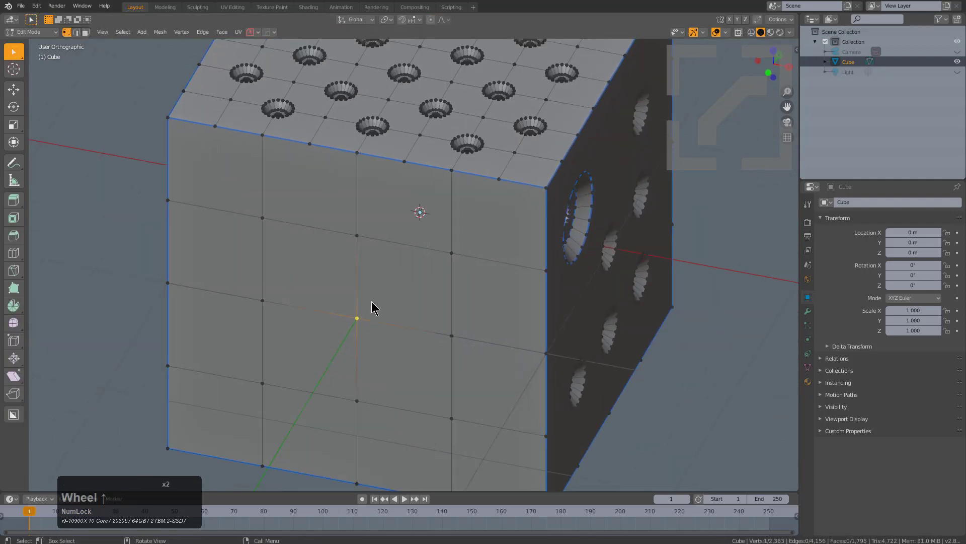
pyautogui.hotkey('shift', 'a')
pyautogui.click(431, 296)
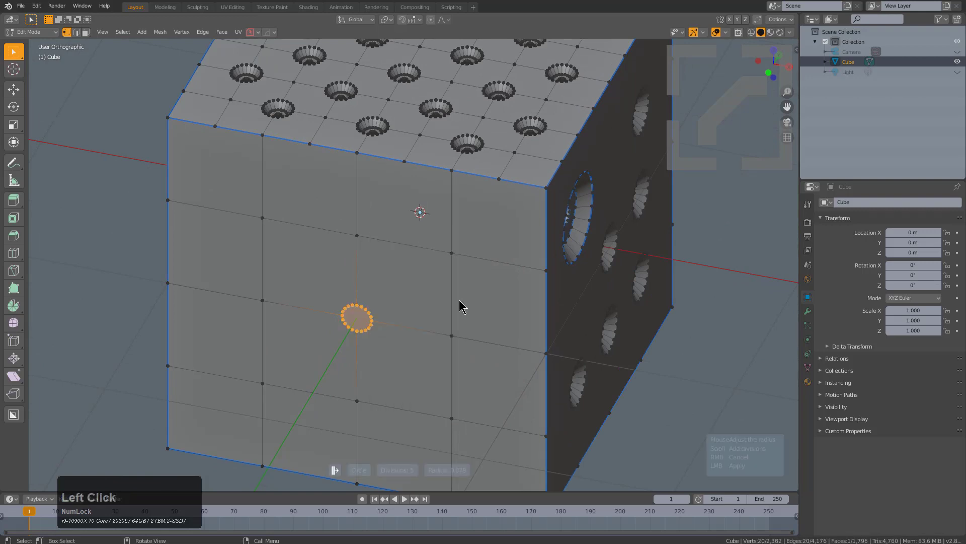
pyautogui.click(579, 320)
pyautogui.press('e')
pyautogui.rightClick(507, 349)
pyautogui.press('s')
pyautogui.click(471, 348)
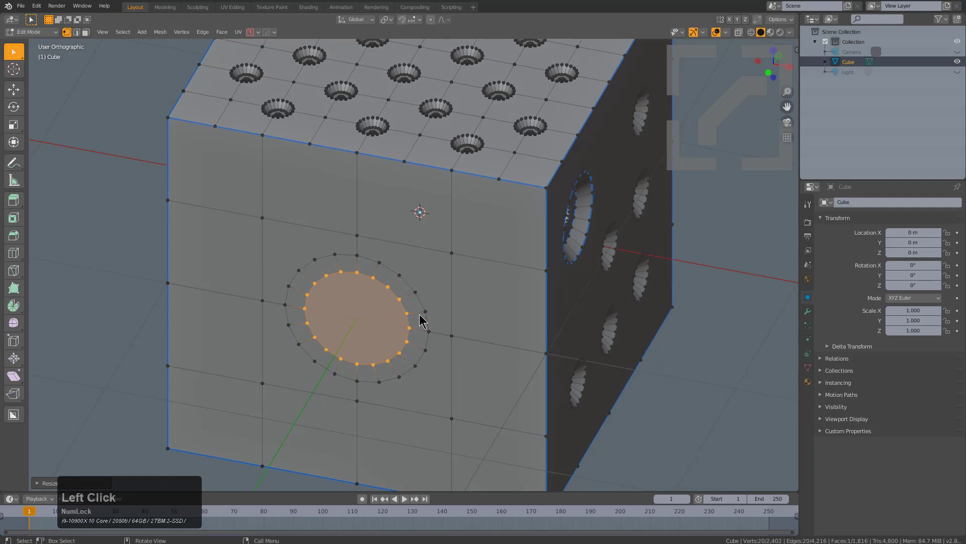
# - Push the inner circle inward into a recess, tilting it on X and shifting it along Y
pyautogui.hotkey('alt', 's')
pyautogui.click(431, 338)
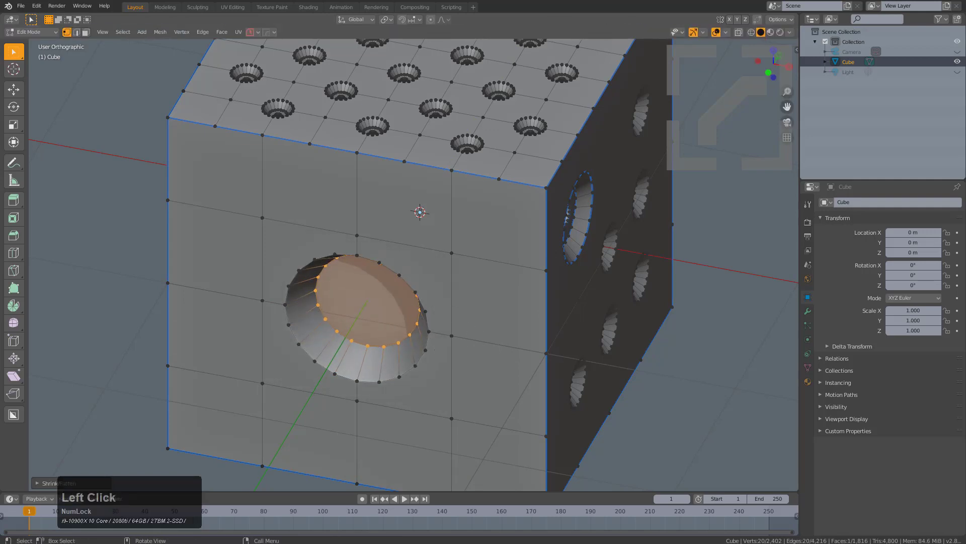
pyautogui.press('r')
pyautogui.press('x')
pyautogui.click(423, 380)
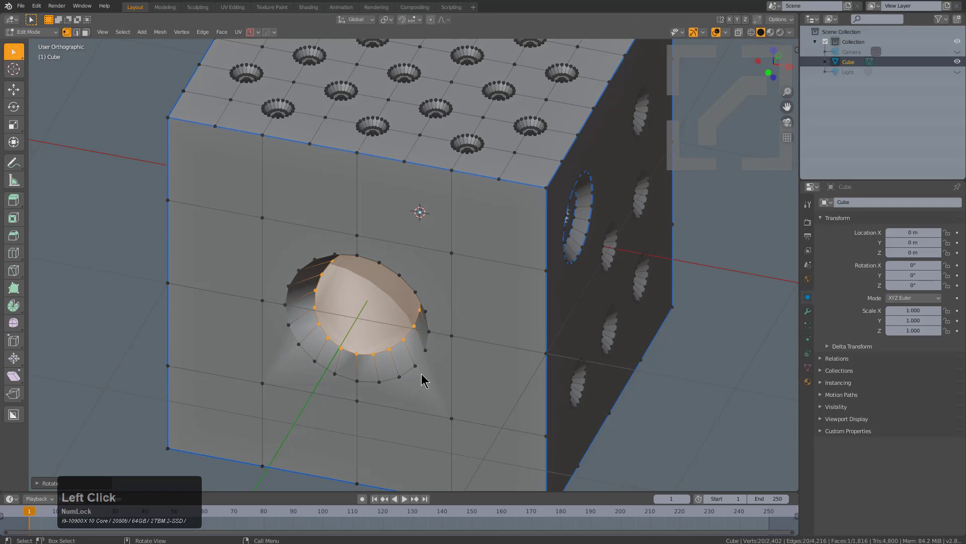
pyautogui.moveTo(423, 380); pyautogui.dragTo(438, 361, button='middle')
pyautogui.press('g')
pyautogui.press('y')
pyautogui.click(390, 358)
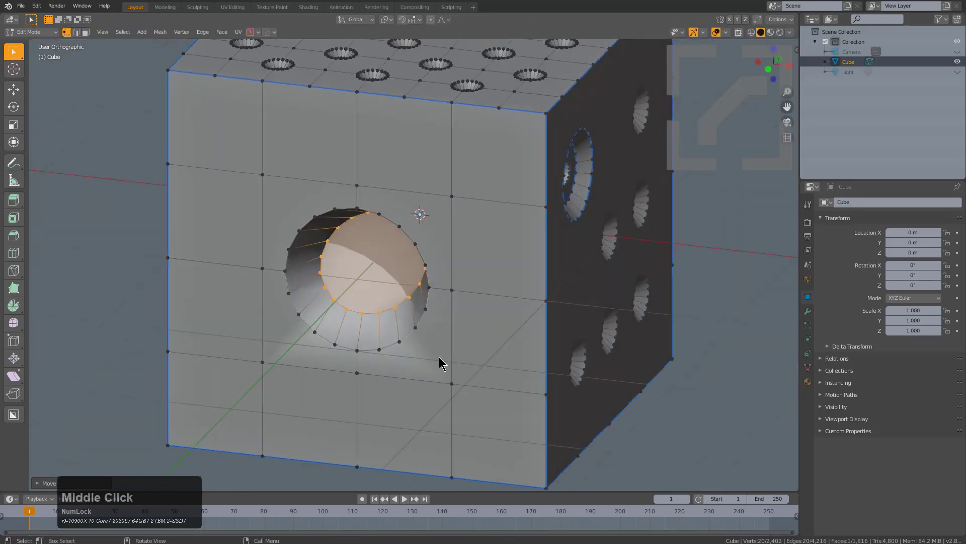
# - Extrude the recess's bottom face and scale it down into a small central hole
pyautogui.scroll(6, 439, 356)
pyautogui.scroll(-3, 439, 356)
pyautogui.press('e')
pyautogui.press('Escape')
pyautogui.press('s')
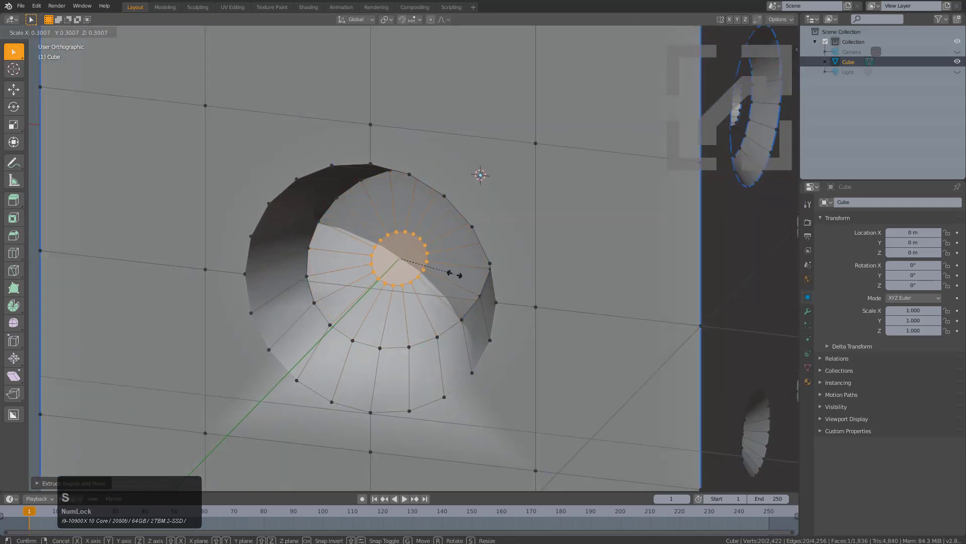
pyautogui.click(442, 271)
# - Select the ring of faces on the recess wall
pyautogui.click(466, 316)
pyautogui.moveTo(467, 316); pyautogui.dragTo(535, 296, button='middle')
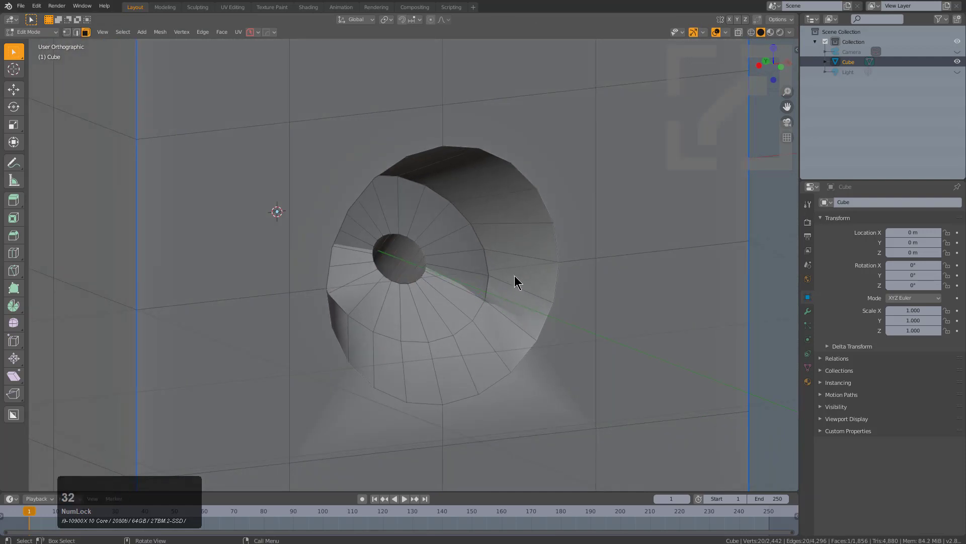
pyautogui.keyDown('alt'); pyautogui.click(517, 257); pyautogui.keyUp('alt')
pyautogui.press('3')
pyautogui.keyDown('alt'); pyautogui.click(527, 247); pyautogui.keyUp('alt')
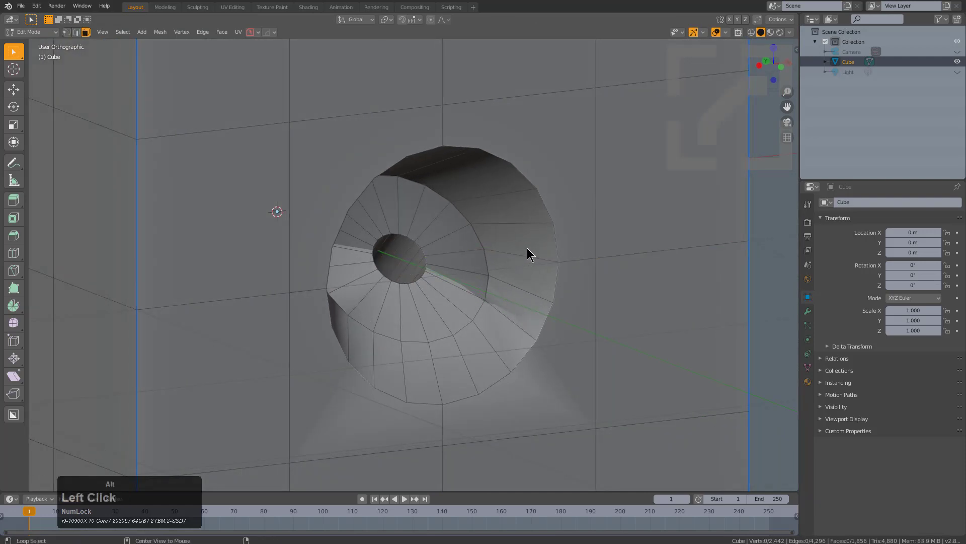
pyautogui.moveTo(527, 248); pyautogui.dragTo(296, 196, button='middle')
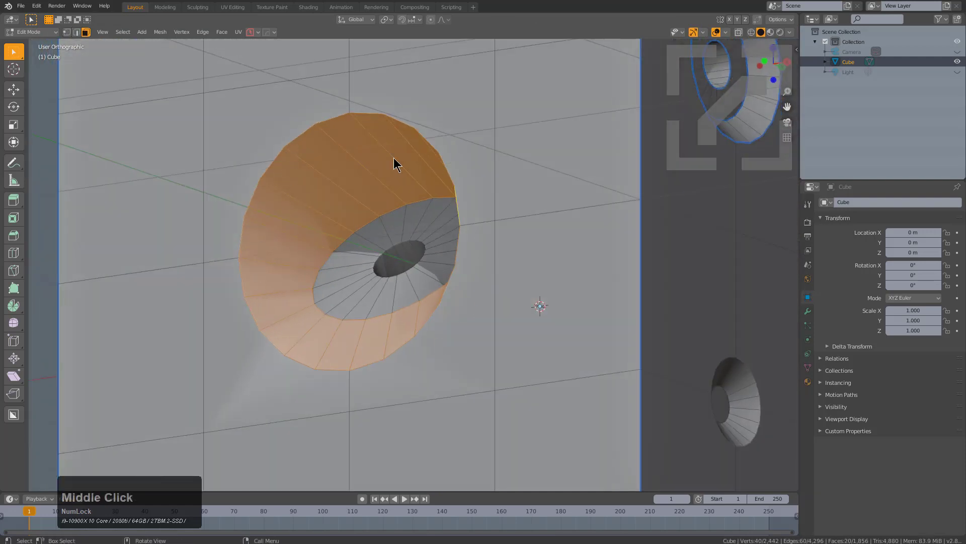
pyautogui.moveTo(339, 254); pyautogui.dragTo(243, 203, button='middle')
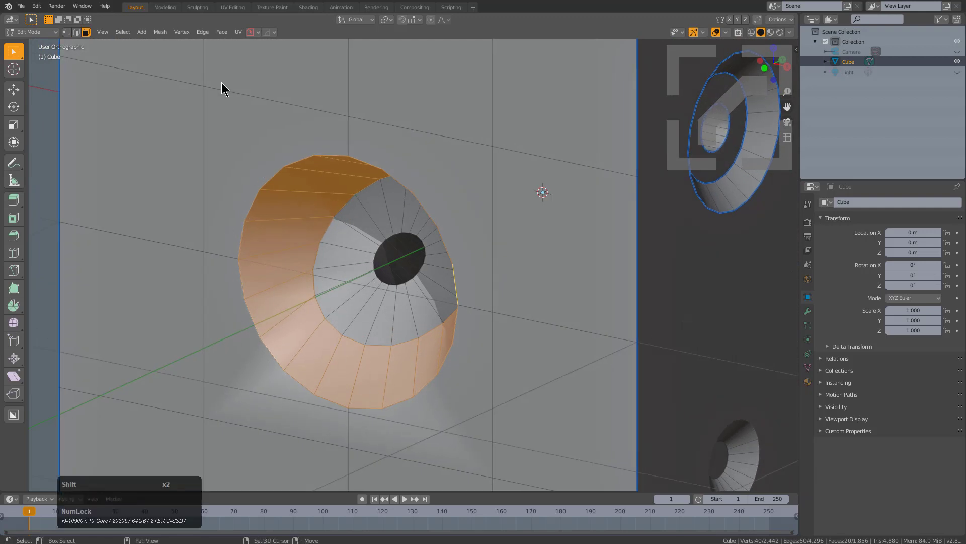
# - Select the boundary loops of the recess face ring and bevel them with four segments
pyautogui.click(123, 31)
pyautogui.moveTo(199, 186)
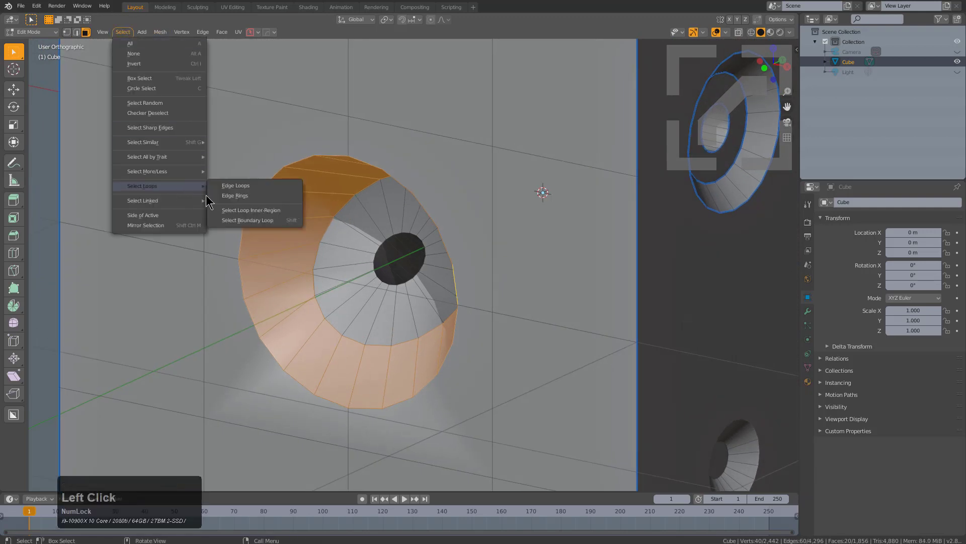
pyautogui.click(252, 220)
pyautogui.moveTo(260, 222); pyautogui.dragTo(587, 285, button='middle')
pyautogui.hotkey('ctrl', 'b')
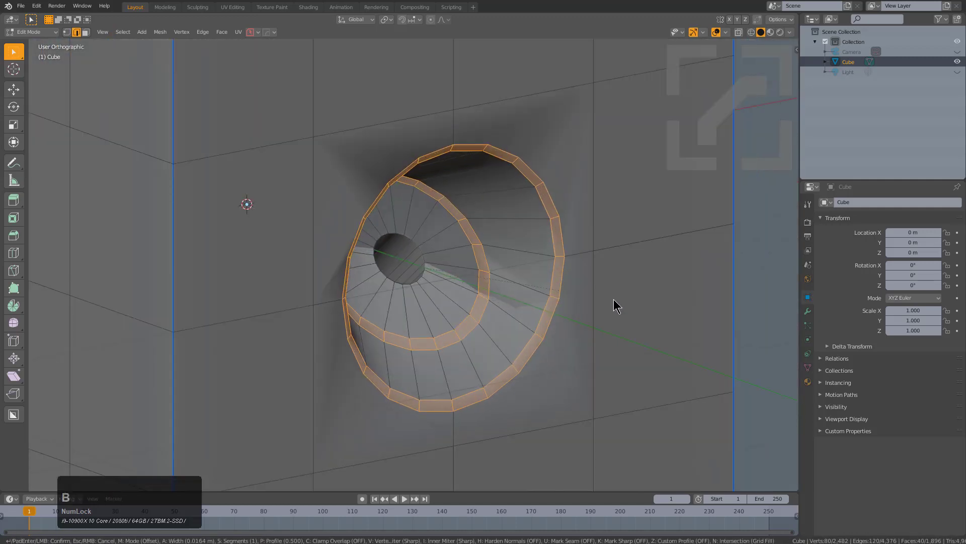
pyautogui.scroll(3, 617, 300)
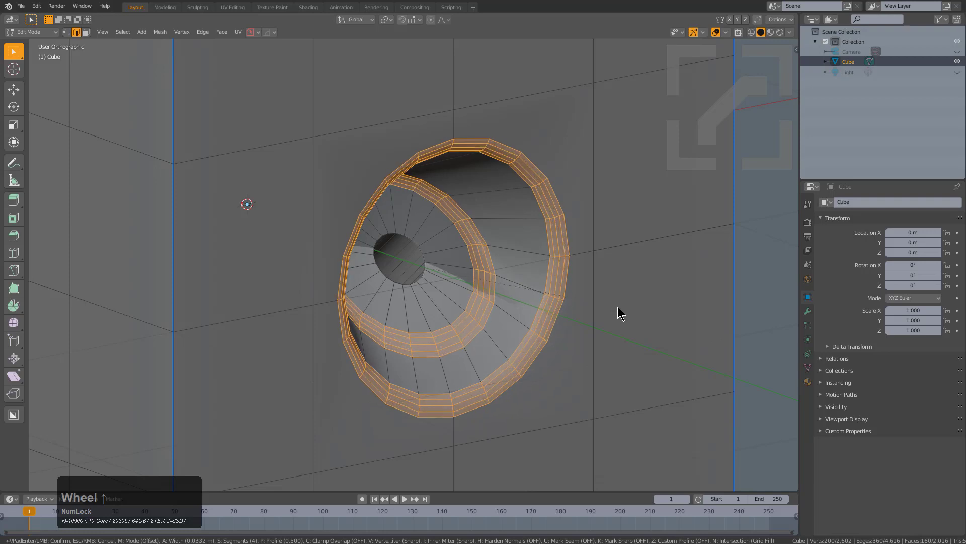
pyautogui.click(614, 309)
pyautogui.press('Tab')
pyautogui.moveTo(614, 309); pyautogui.dragTo(356, 252, button='middle')
pyautogui.scroll(8, 394, 282)
pyautogui.press('Tab')
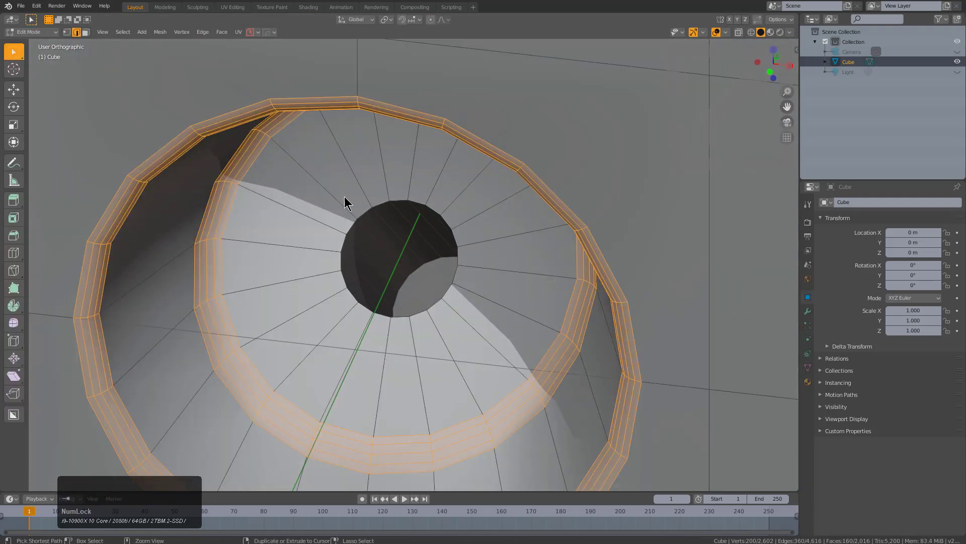
# - Add an edge loop around the small hole and give it a single-segment bevel
pyautogui.hotkey('ctrl', 'r')
pyautogui.click(345, 207)
pyautogui.hotkey('ctrl', 'b')
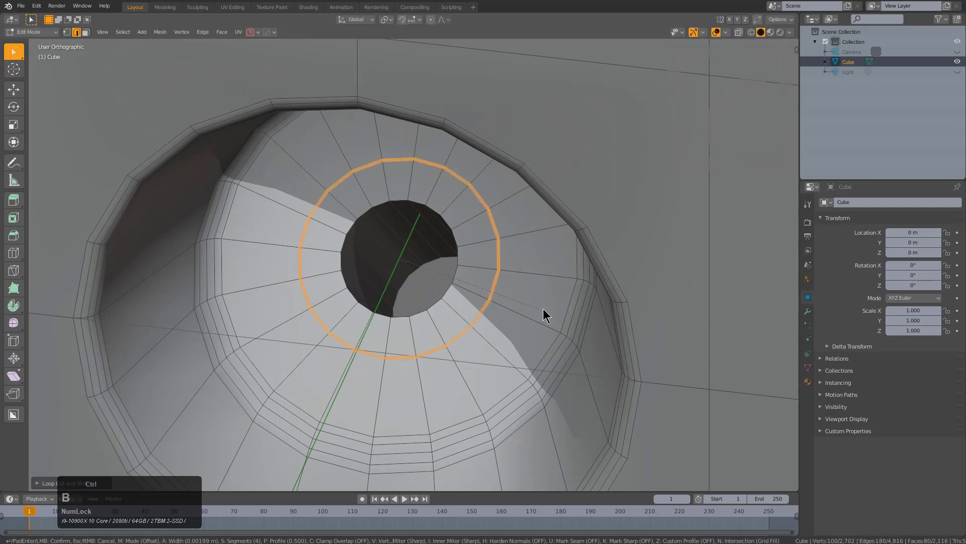
pyautogui.scroll(-3, 544, 309)
pyautogui.click(544, 309)
pyautogui.moveTo(544, 309); pyautogui.dragTo(472, 243, button='middle')
pyautogui.press('Tab')
pyautogui.scroll(2, 496, 255)
# - Bevel the ring's edge loop into a wide flat face ring and return to object mode
pyautogui.press('Tab')
pyautogui.keyDown('alt'); pyautogui.click(510, 216); pyautogui.keyUp('alt')
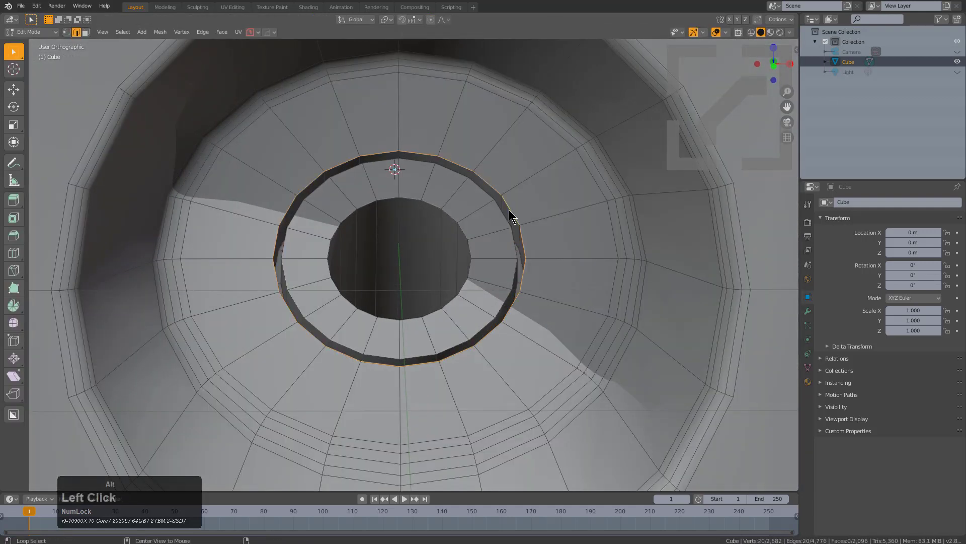
pyautogui.hotkey('ctrl', 'b')
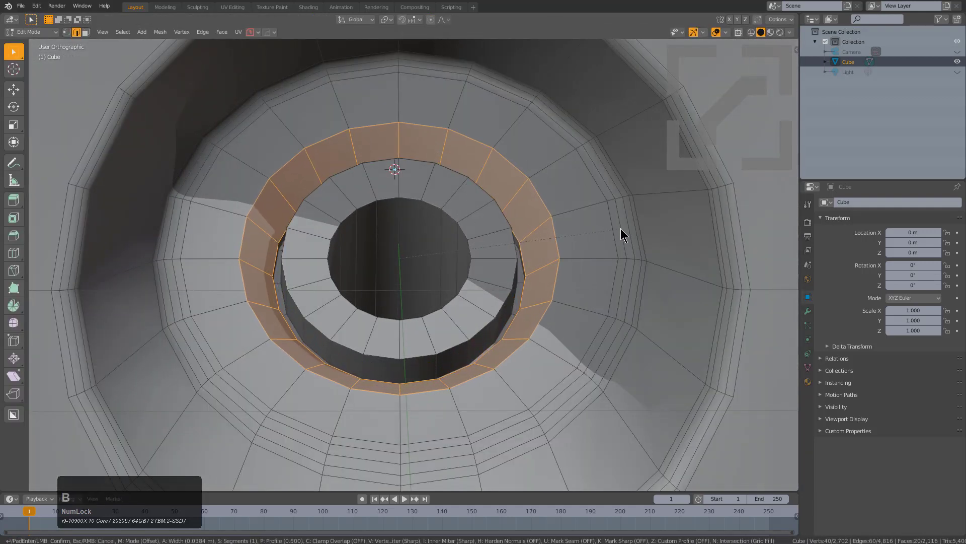
pyautogui.click(623, 227)
pyautogui.press('Tab')
pyautogui.scroll(-3, 464, 249)
pyautogui.moveTo(464, 250); pyautogui.dragTo(382, 204, button='middle')
pyautogui.scroll(-6, 361, 208)
pyautogui.moveTo(439, 289)
pyautogui.mouseDown(button='middle')
pyautogui.moveTo(399, 285)
pyautogui.moveTo(429, 290)
pyautogui.mouseUp(button='middle')
pyautogui.scroll(2, 410, 262)
# - Select the recess's outer rim loop and duplicate it along Y
pyautogui.scroll(1, 428, 282)
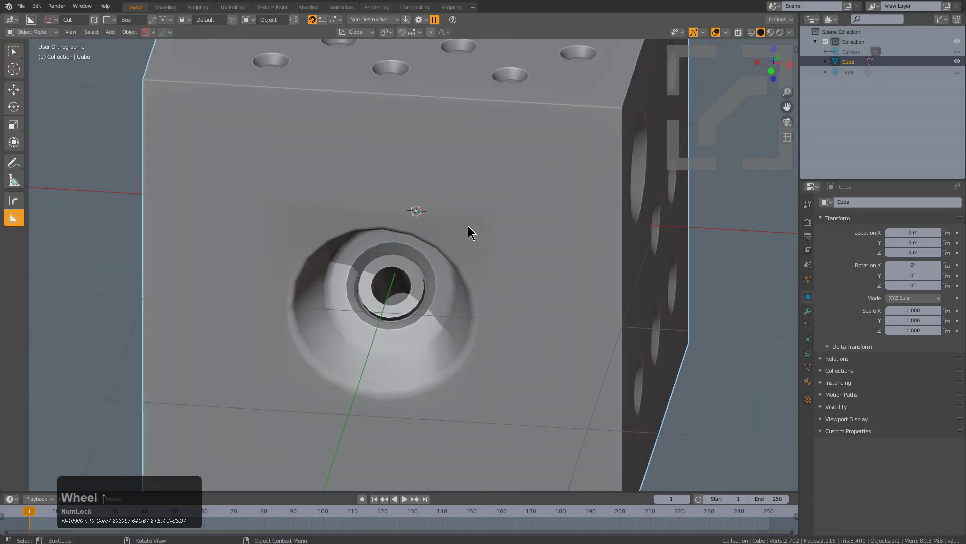
pyautogui.press('Tab')
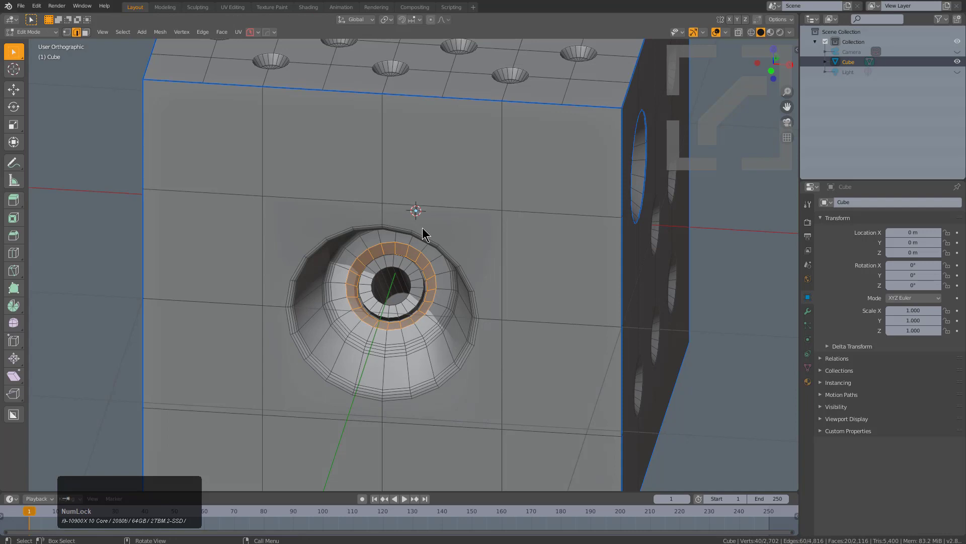
pyautogui.keyDown('alt'); pyautogui.keyDown('shift'); pyautogui.click(424, 231); pyautogui.keyUp('shift'); pyautogui.keyUp('alt')
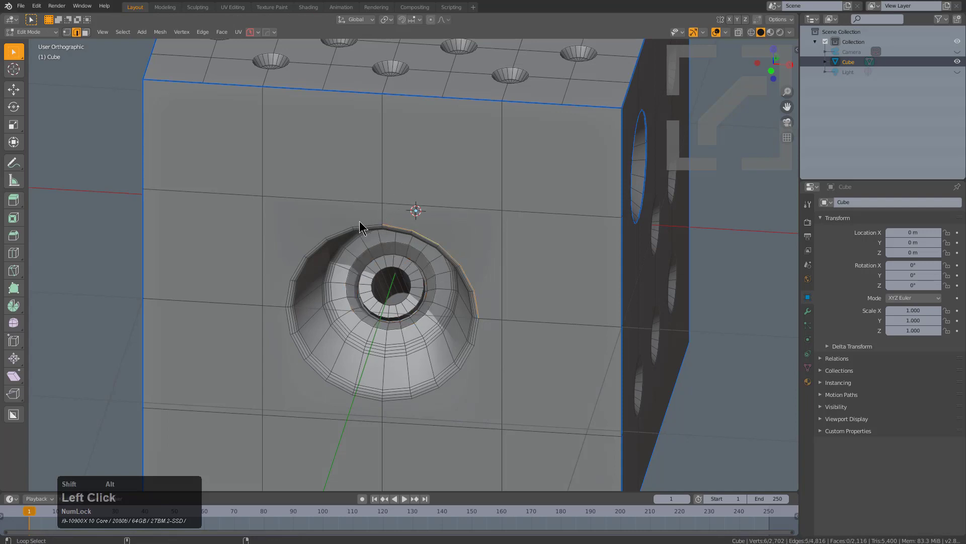
pyautogui.doubleClick(378, 390)
pyautogui.moveTo(439, 394); pyautogui.dragTo(518, 327, button='middle')
pyautogui.scroll(2, 522, 320)
pyautogui.hotkey('shift', 'd')
pyautogui.press('y')
pyautogui.click(537, 339)
# - Delete a stray vertex inside the hole in vertex select mode
pyautogui.press('1')
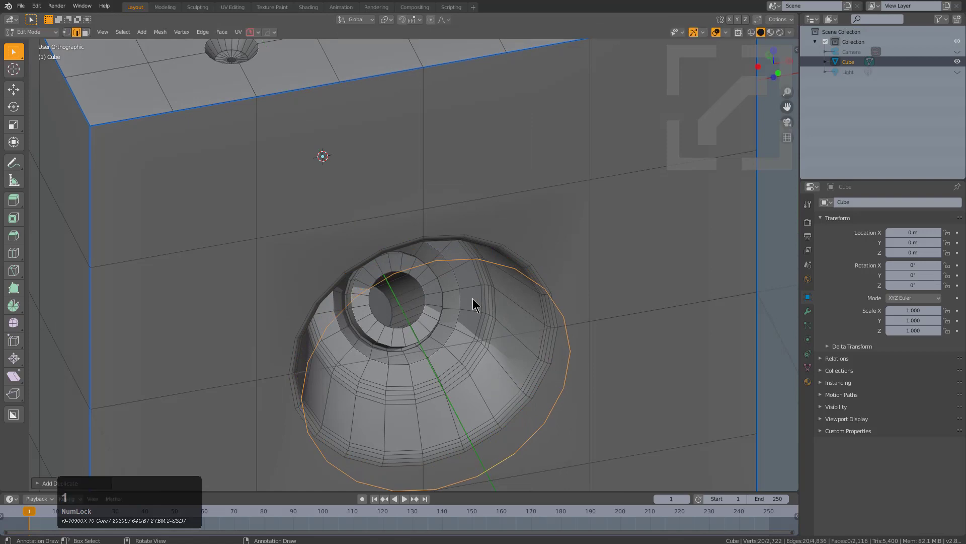
pyautogui.moveTo(433, 263); pyautogui.dragTo(492, 259, button='middle')
pyautogui.click(493, 259)
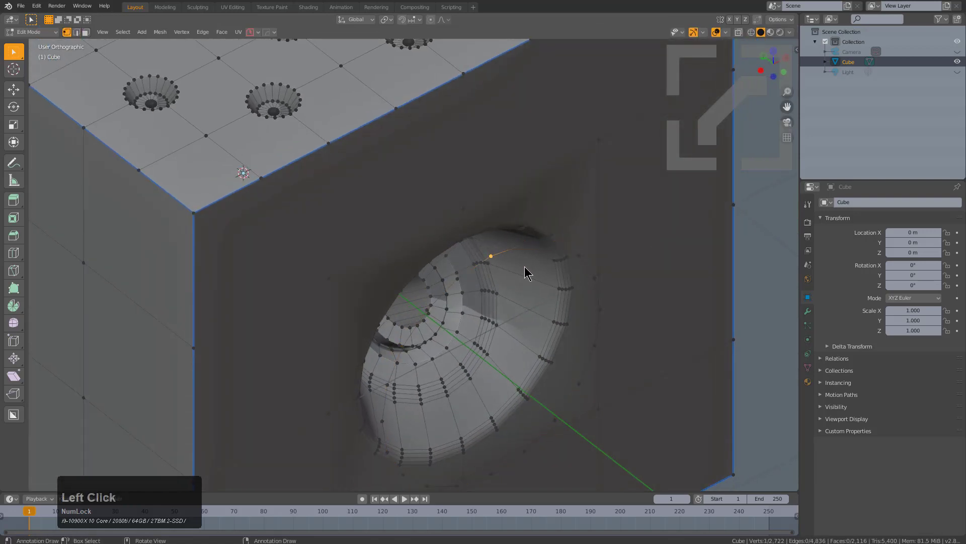
pyautogui.press('x')
pyautogui.click(520, 275)
pyautogui.moveTo(566, 276); pyautogui.dragTo(496, 283, button='middle')
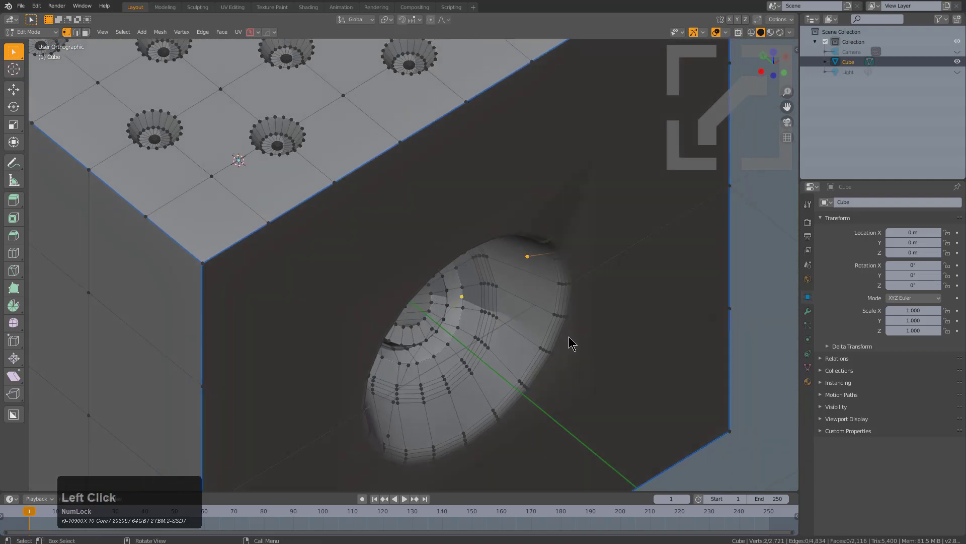
# - Extrude the two selected vertices along the X axis
pyautogui.press('e')
pyautogui.press('x')
pyautogui.click(535, 296)
pyautogui.moveTo(534, 297); pyautogui.dragTo(445, 290, button='middle')
# - Bevel the selected vertex in the hole with three segments
pyautogui.keyDown('shift'); pyautogui.click(364, 287); pyautogui.keyUp('shift')
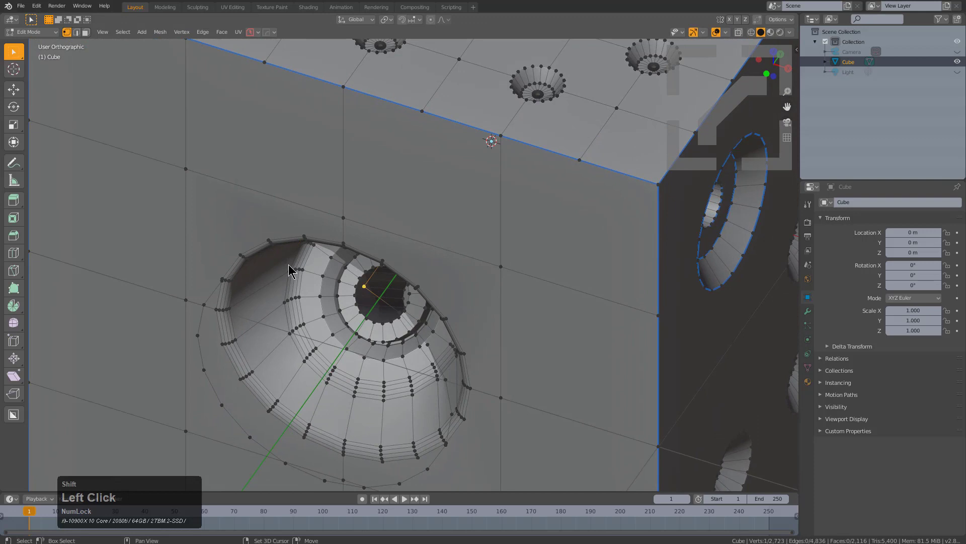
pyautogui.moveTo(288, 270); pyautogui.dragTo(560, 256, button='middle')
pyautogui.scroll(2, 560, 256)
pyautogui.scroll(3, 501, 257)
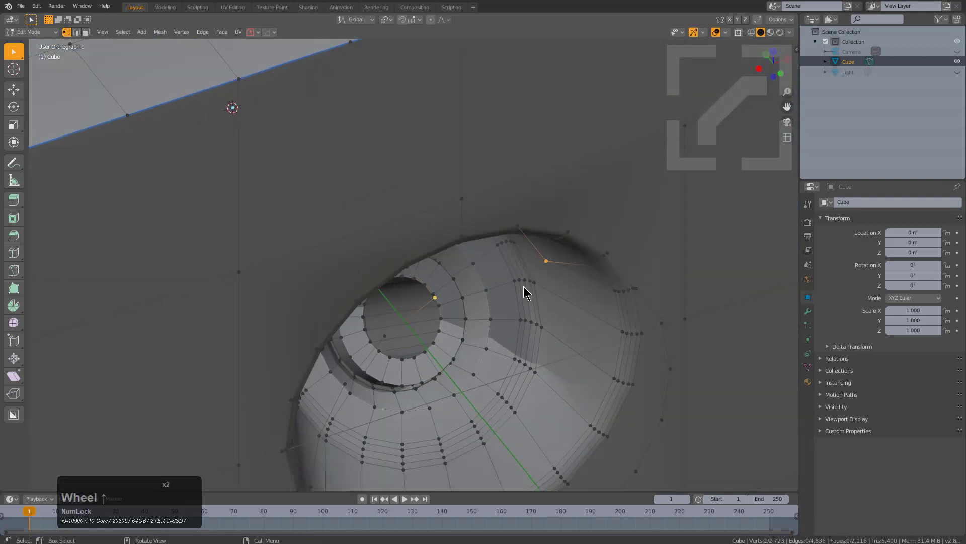
pyautogui.hotkey('ctrl', 'shift', 'b')
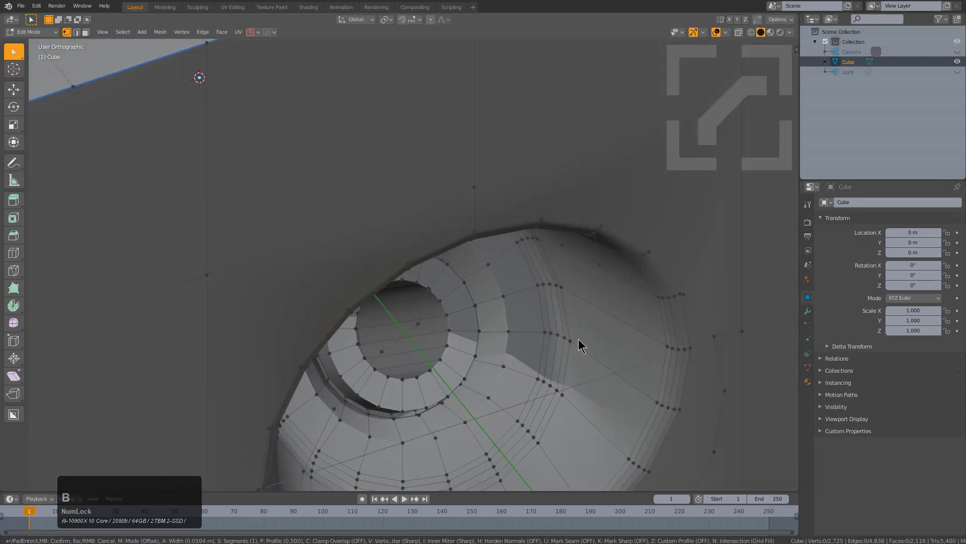
pyautogui.scroll(2, 578, 339)
pyautogui.click(578, 339)
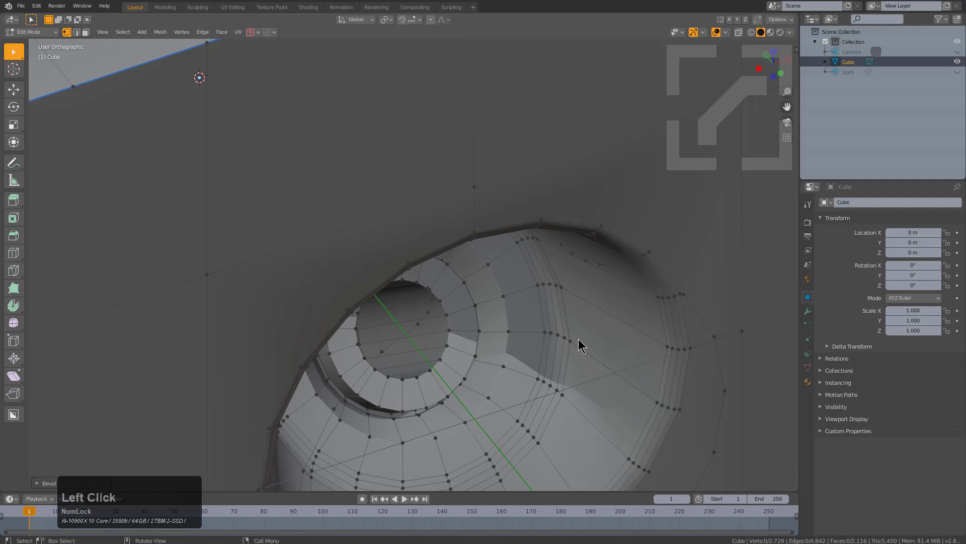
# - Select the two edge loops around the hole
pyautogui.scroll(-3, 549, 280)
pyautogui.moveTo(549, 280); pyautogui.dragTo(635, 275, button='middle')
pyautogui.keyDown('alt'); pyautogui.click(573, 289); pyautogui.keyUp('alt')
pyautogui.keyDown('alt'); pyautogui.click(582, 288); pyautogui.keyUp('alt')
pyautogui.press('q')
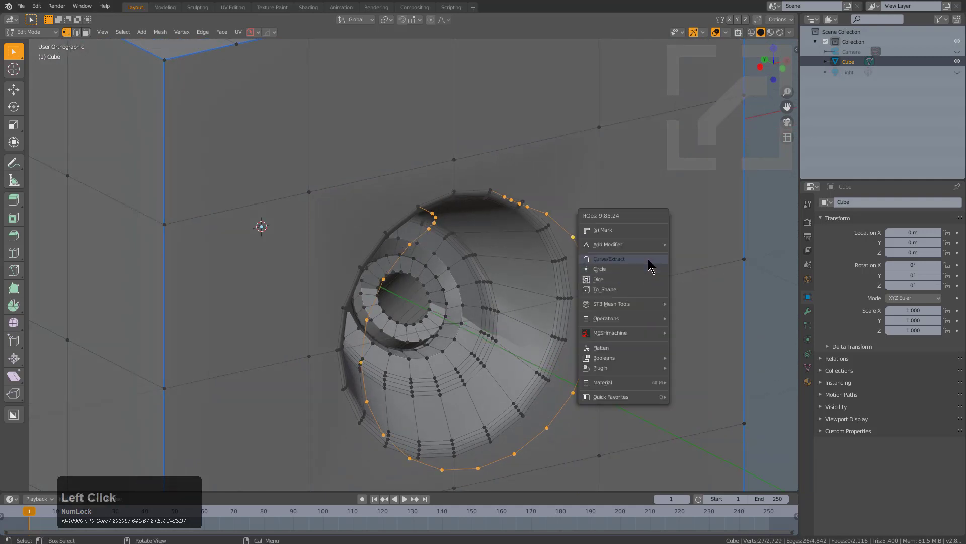
# - Extract the hole loops into the Cube_Curve tube with Hard Ops and smooth it with subdivision level 2
pyautogui.click(648, 260)
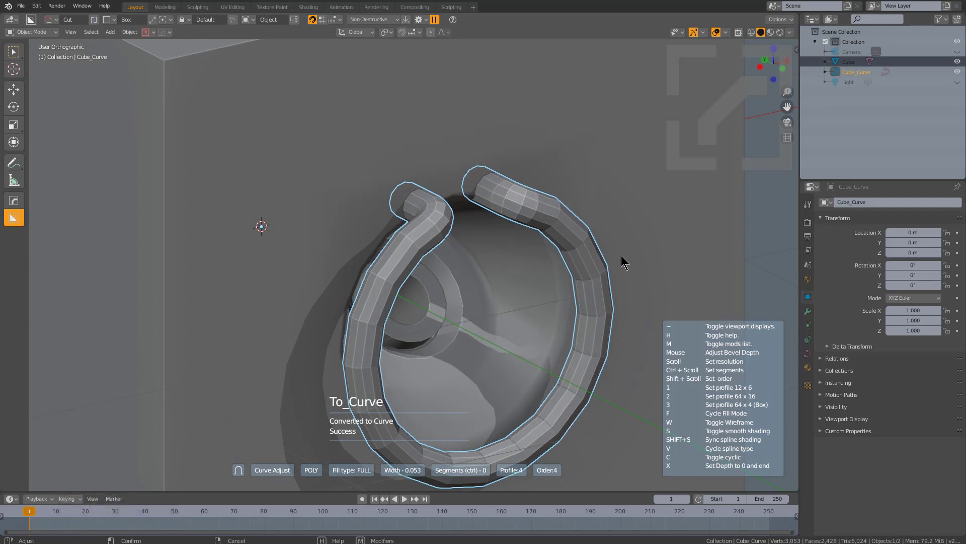
pyautogui.click(621, 255)
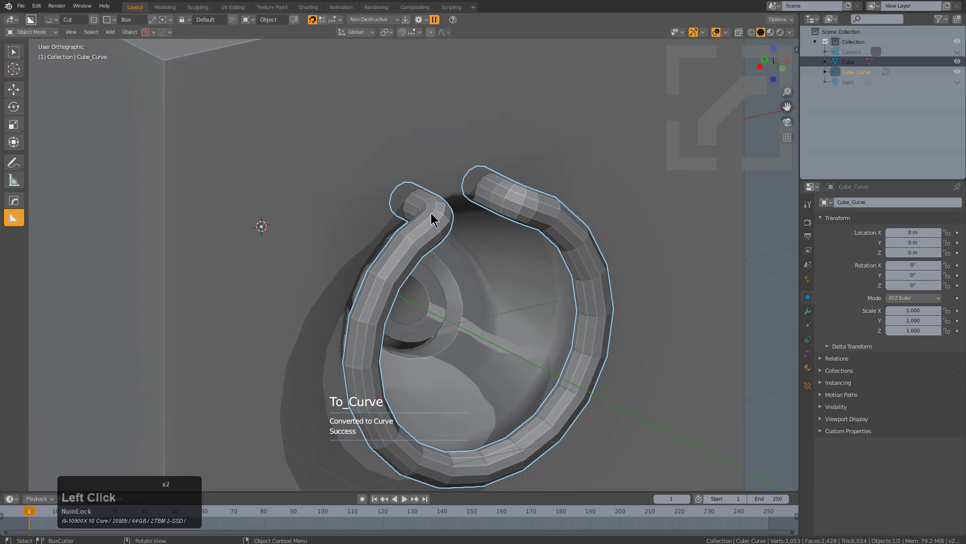
pyautogui.click(581, 277)
pyautogui.hotkey('ctrl', '2')
pyautogui.moveTo(578, 270); pyautogui.dragTo(575, 236, button='middle')
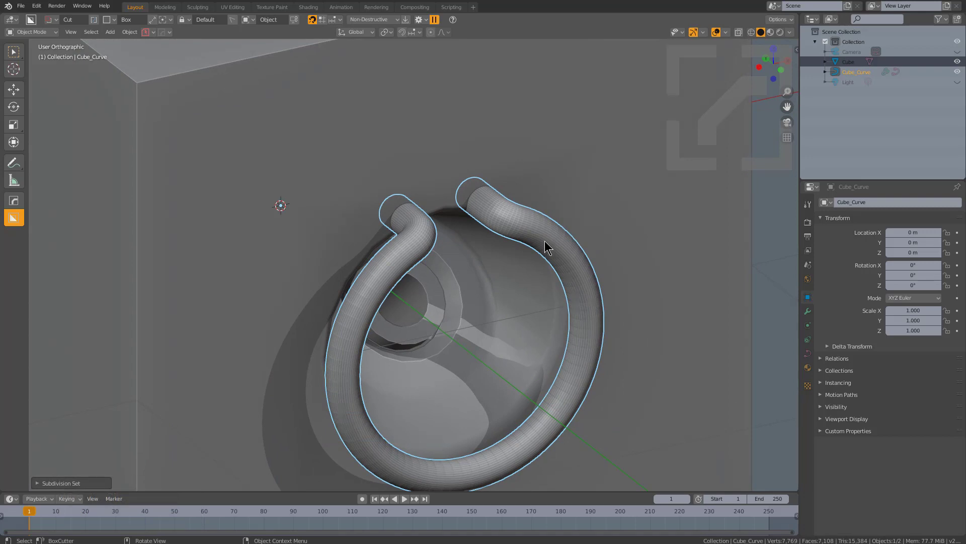
pyautogui.click(149, 33)
# - Narrow the Cube_Curve tube with Hard Ops Adjust Curve and shade it smooth
pyautogui.press('q')
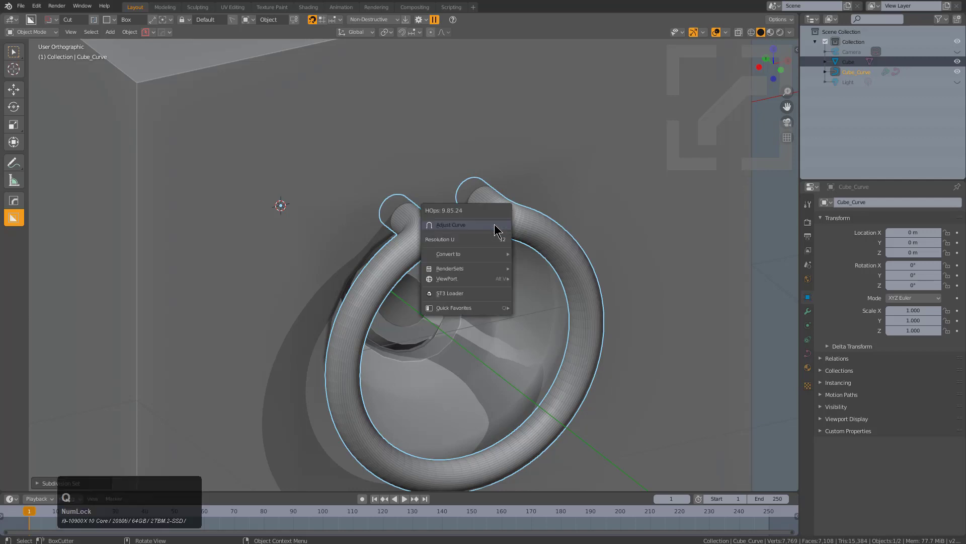
pyautogui.click(496, 231)
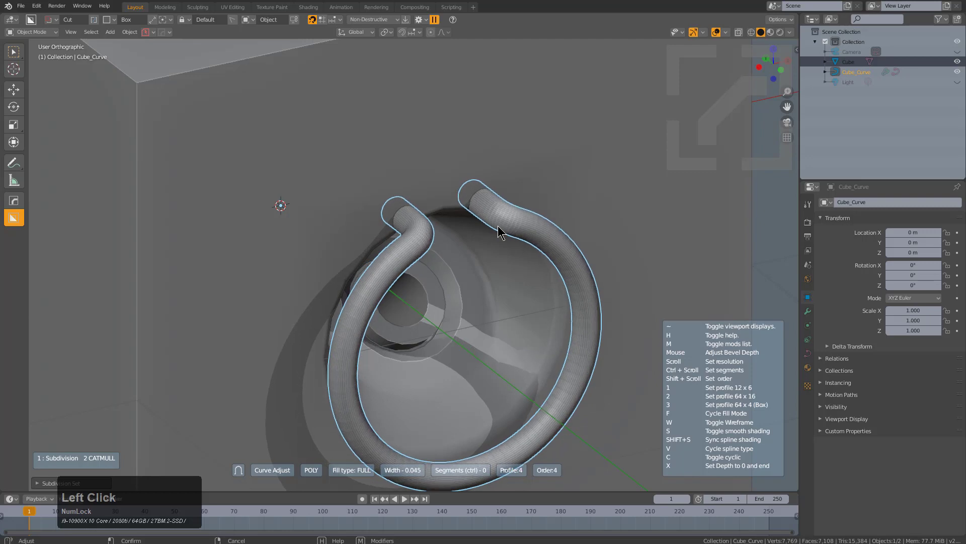
pyautogui.press('s')
pyautogui.click(497, 229)
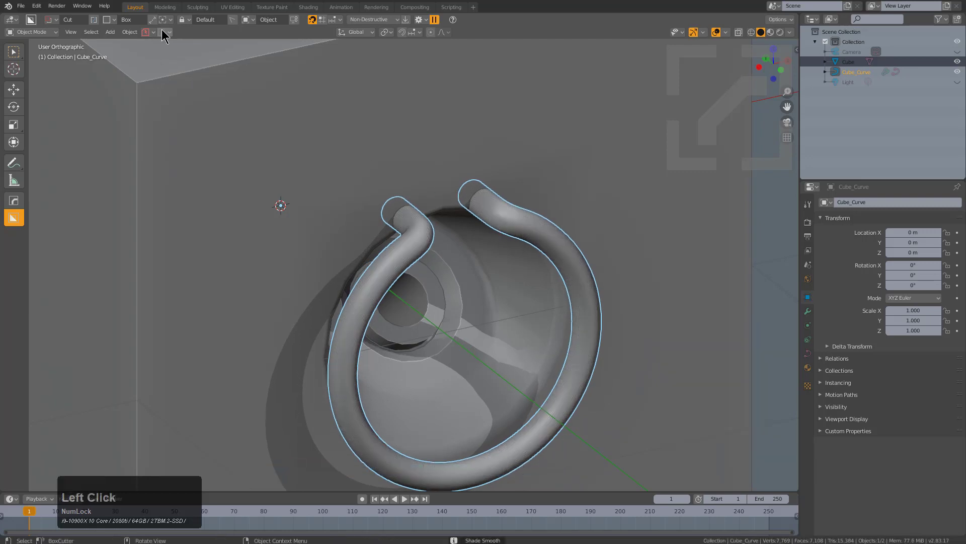
pyautogui.click(129, 32)
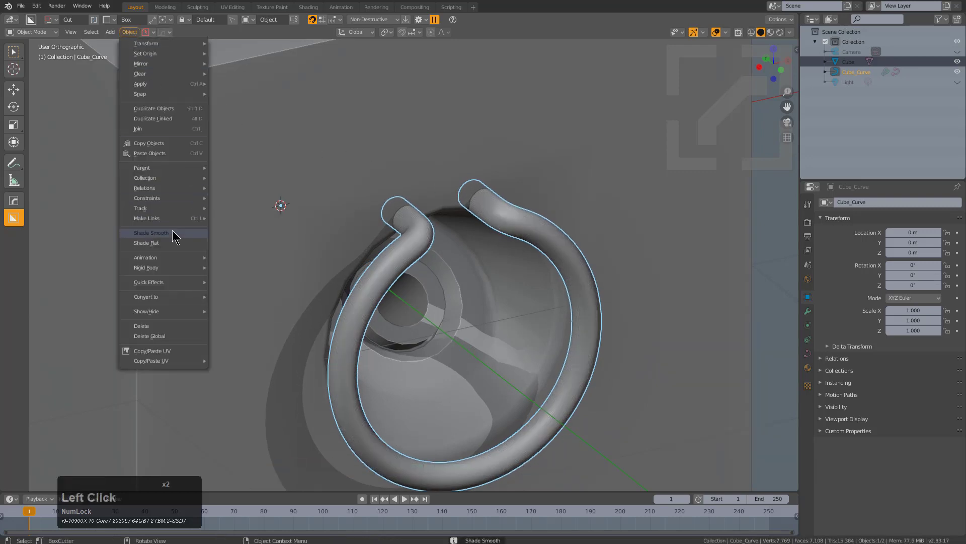
pyautogui.click(164, 32)
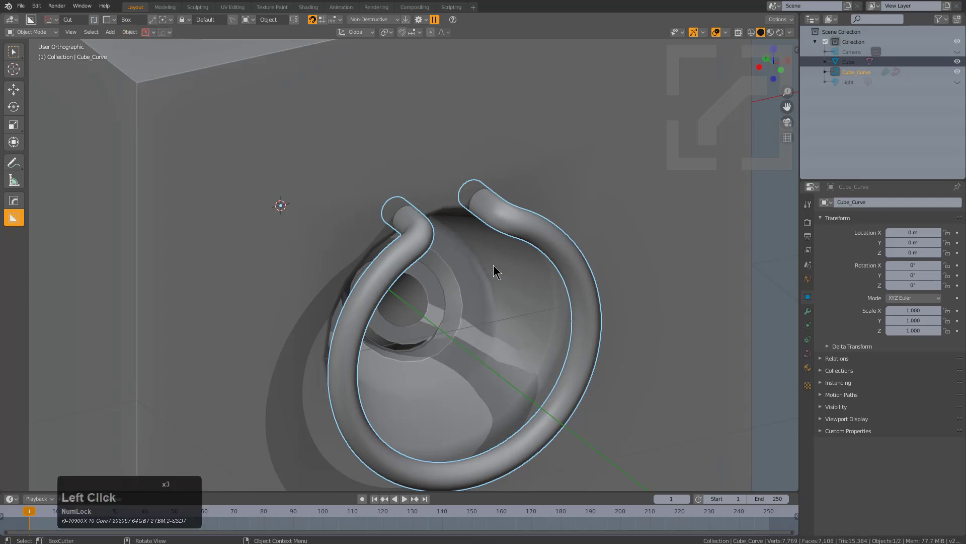
pyautogui.scroll(-4, 460, 237)
pyautogui.moveTo(453, 244); pyautogui.dragTo(427, 253, button='middle')
pyautogui.scroll(2, 530, 249)
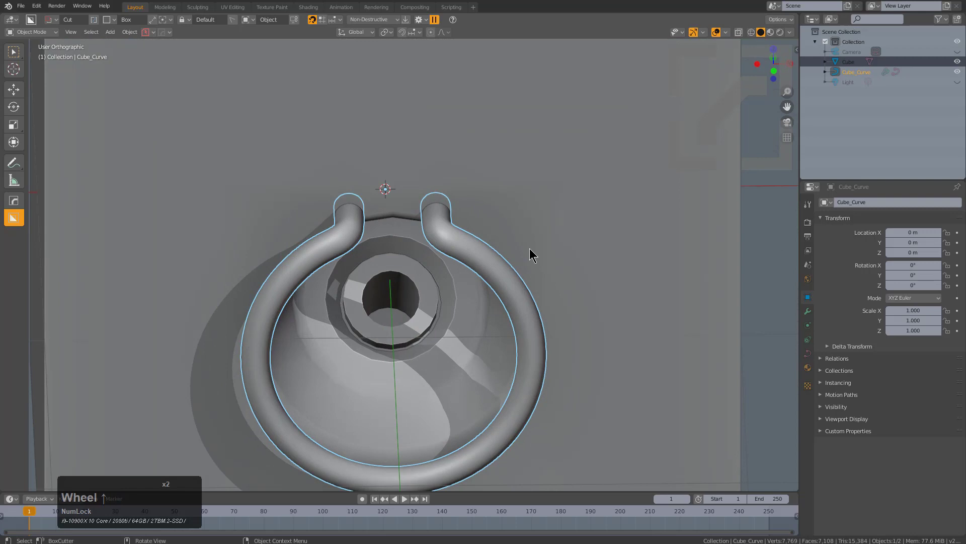
# - Adjust the ring's curve again to slim the tube width to 0.021
pyautogui.press('q')
pyautogui.click(522, 254)
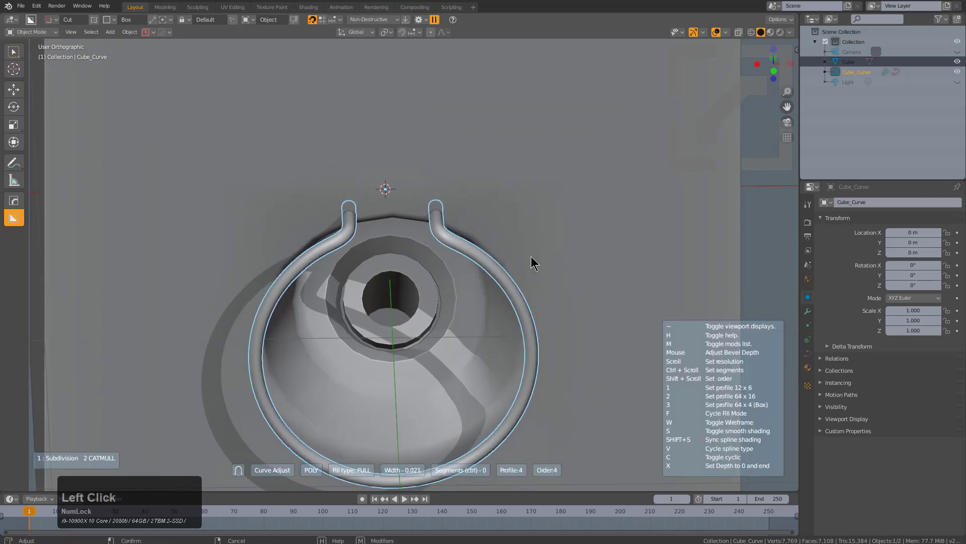
pyautogui.click(524, 255)
pyautogui.scroll(-3, 524, 254)
# - In Edit Mode, select the cube's side faces behind the ring
pyautogui.moveTo(443, 244); pyautogui.dragTo(493, 179, button='middle')
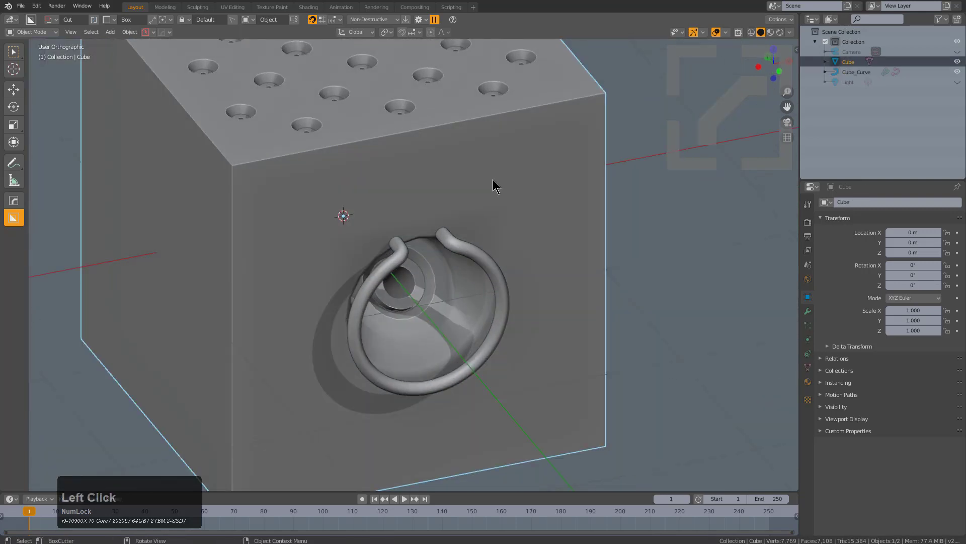
pyautogui.press('Tab')
pyautogui.click(381, 205)
pyautogui.keyDown('shift'); pyautogui.doubleClick(380, 240); pyautogui.keyUp('shift')
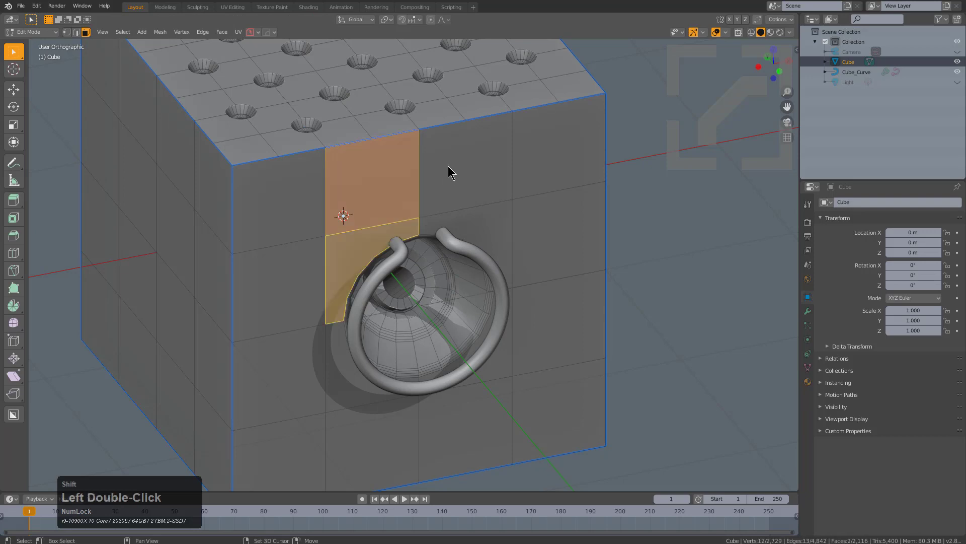
pyautogui.keyDown('shift'); pyautogui.click(456, 198); pyautogui.keyUp('shift')
pyautogui.keyDown('shift'); pyautogui.click(468, 224); pyautogui.keyUp('shift')
pyautogui.keyDown('shift'); pyautogui.click(491, 367); pyautogui.keyUp('shift')
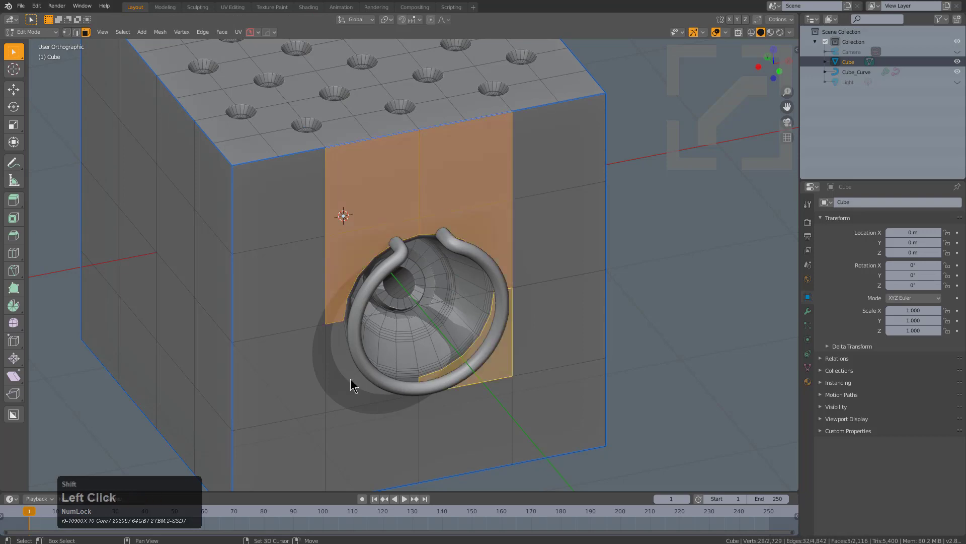
pyautogui.keyDown('shift'); pyautogui.click(352, 384); pyautogui.keyUp('shift')
pyautogui.keyDown('shift'); pyautogui.click(371, 451); pyautogui.keyUp('shift')
pyautogui.keyDown('shift'); pyautogui.click(483, 416); pyautogui.keyUp('shift')
# - Extract the selected faces into a solidified Cube_Plate at -0.05 thickness
pyautogui.moveTo(483, 416); pyautogui.dragTo(473, 324, button='middle')
pyautogui.scroll(3, 473, 325)
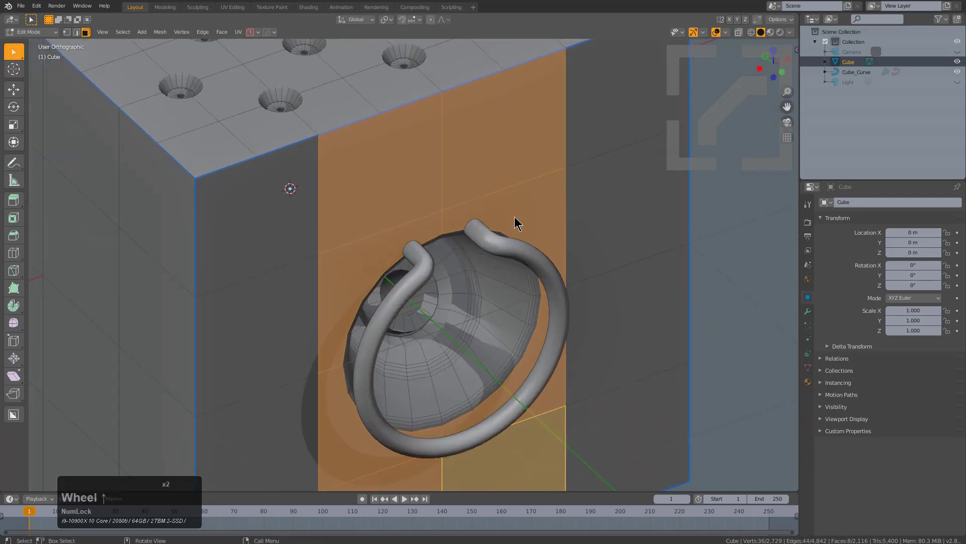
pyautogui.press('q')
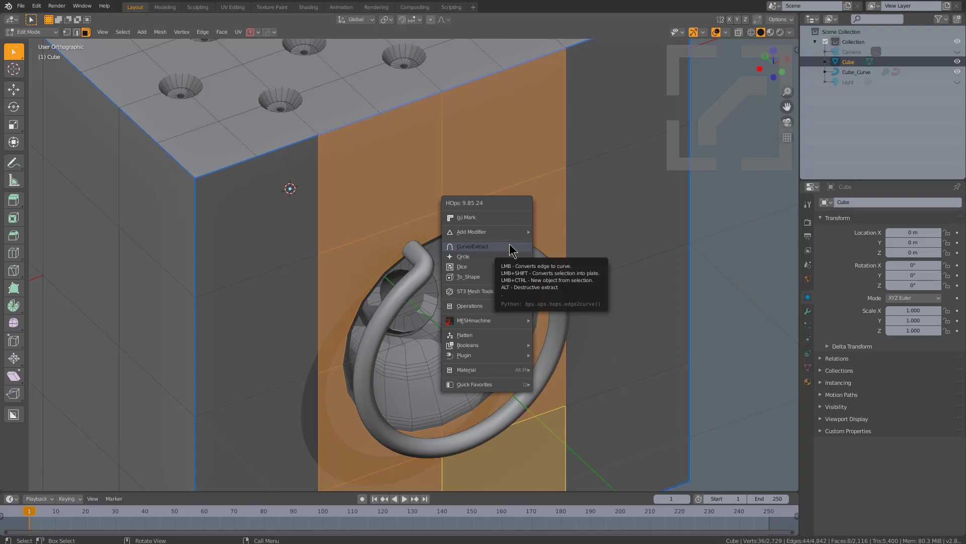
pyautogui.keyDown('shift'); pyautogui.click(511, 247); pyautogui.keyUp('shift')
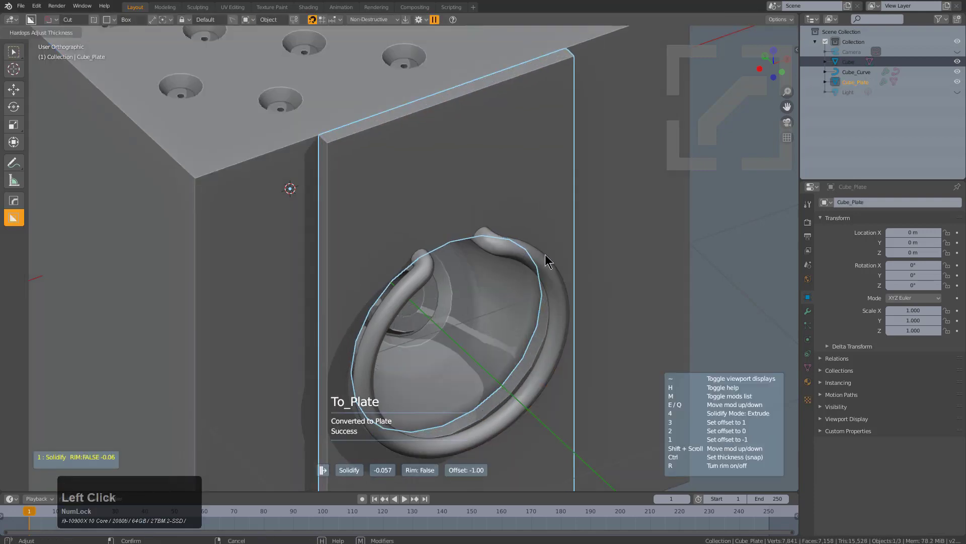
pyautogui.click(538, 248)
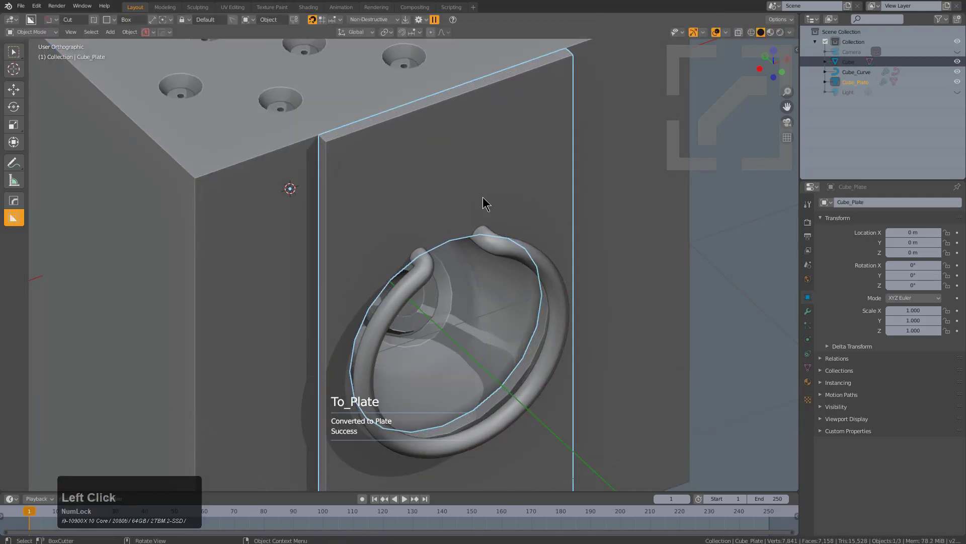
# - Bevel Cube_Plate's edges with a 0.010 bevel
pyautogui.scroll(2, 471, 181)
pyautogui.press('q')
pyautogui.click(457, 186)
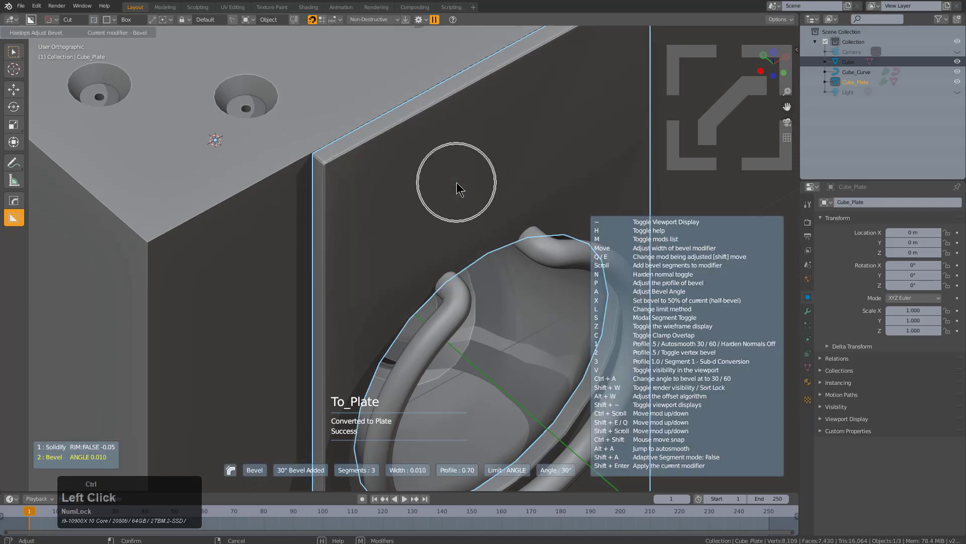
pyautogui.click(457, 189)
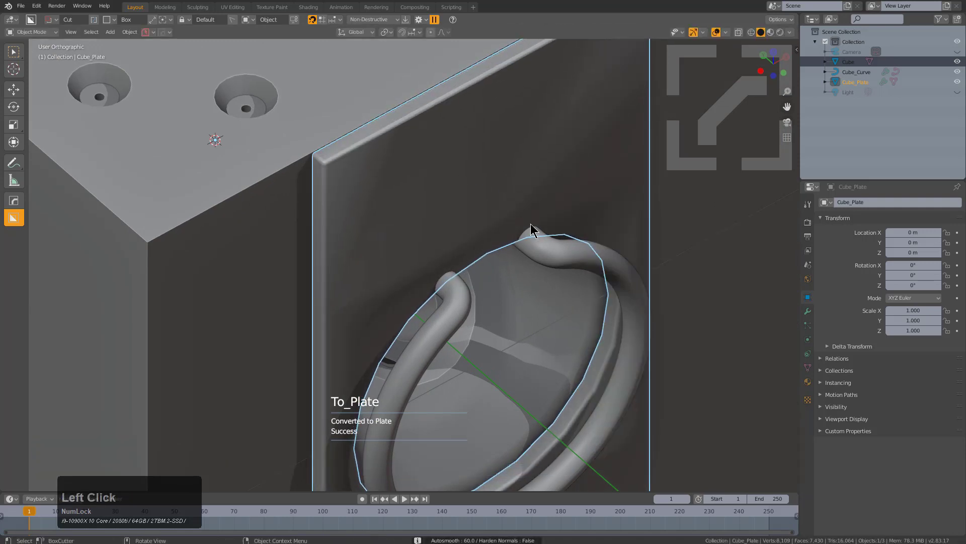
pyautogui.scroll(-2, 534, 237)
pyautogui.press('q')
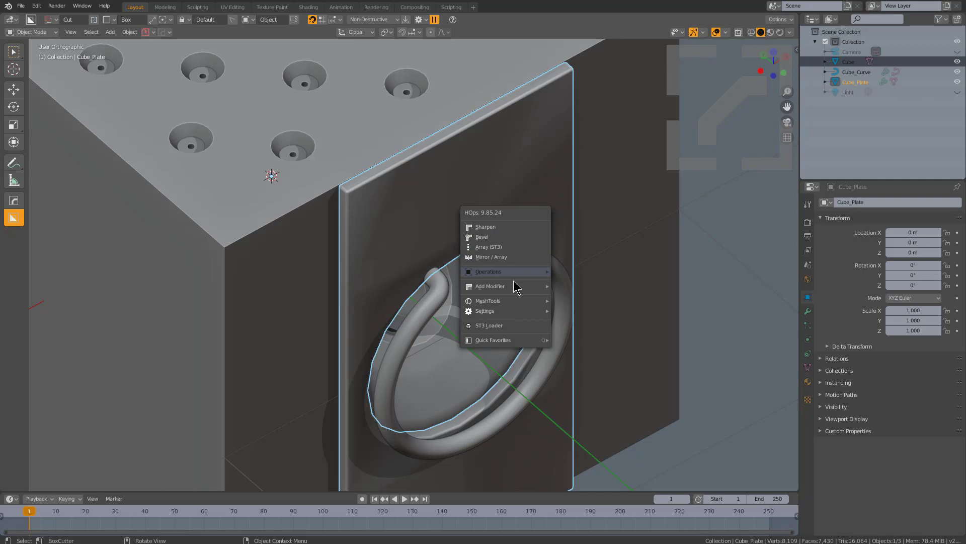
# - Add a Weighted Normal modifier with Keep Sharp to Cube_Plate
pyautogui.moveTo(514, 285)
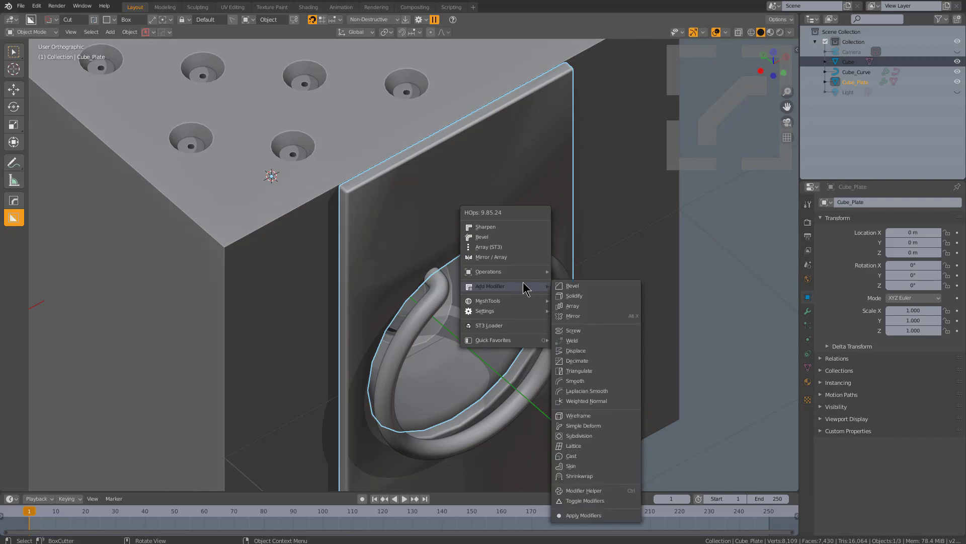
pyautogui.click(589, 400)
pyautogui.scroll(-1, 532, 327)
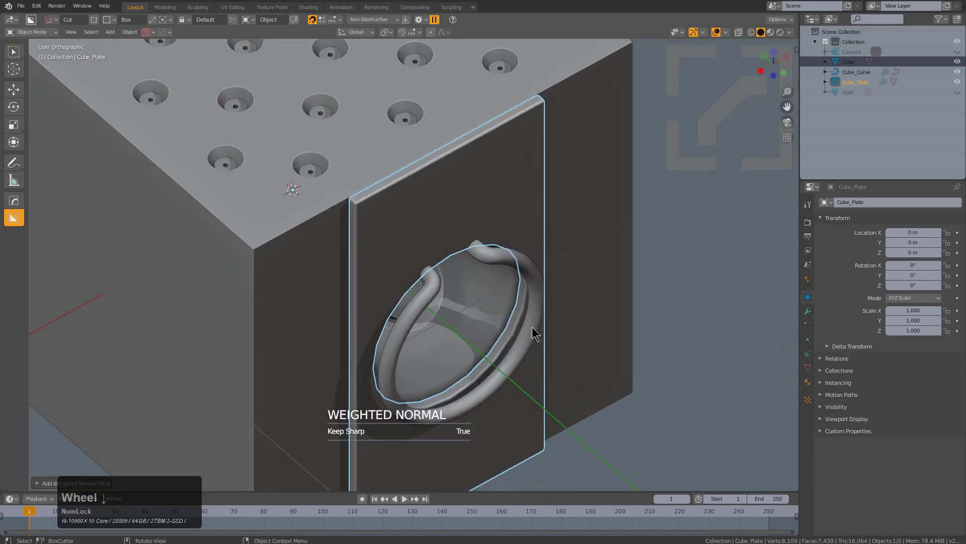
pyautogui.moveTo(532, 327); pyautogui.dragTo(518, 321, button='middle')
pyautogui.scroll(2, 537, 278)
pyautogui.press('q')
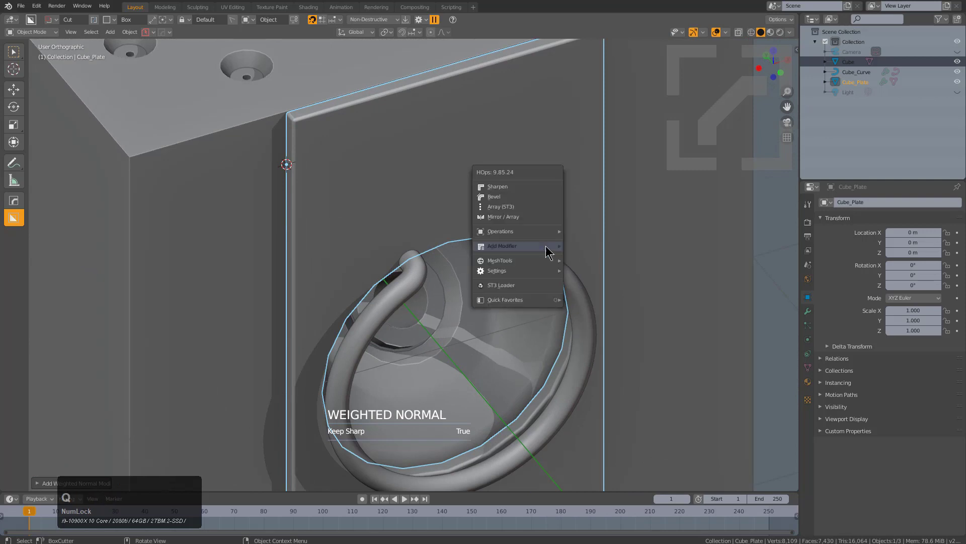
pyautogui.keyDown('alt'); pyautogui.click(538, 185); pyautogui.keyUp('alt')
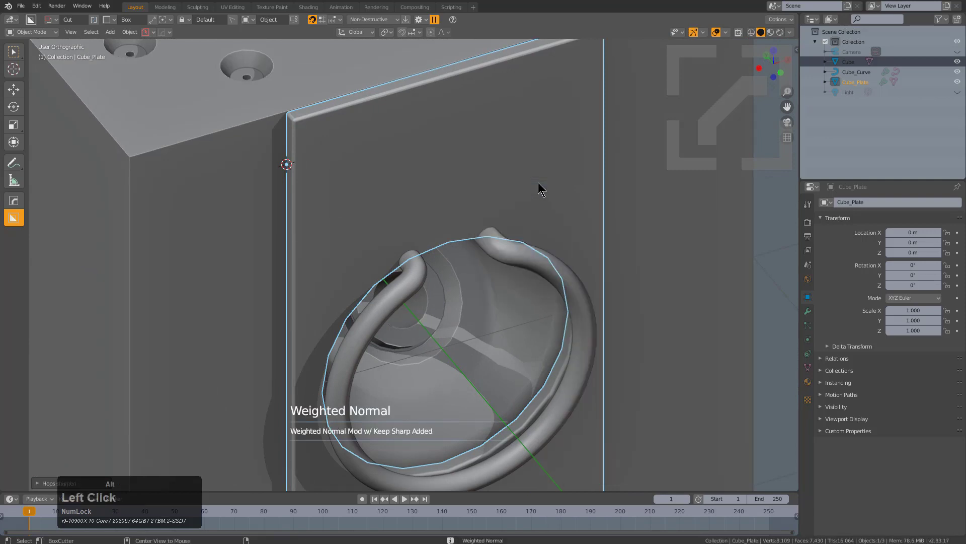
# - Adjust and confirm Cube_Plate's bevel with Hard Ops Adjust Bevel
pyautogui.scroll(-1, 464, 174)
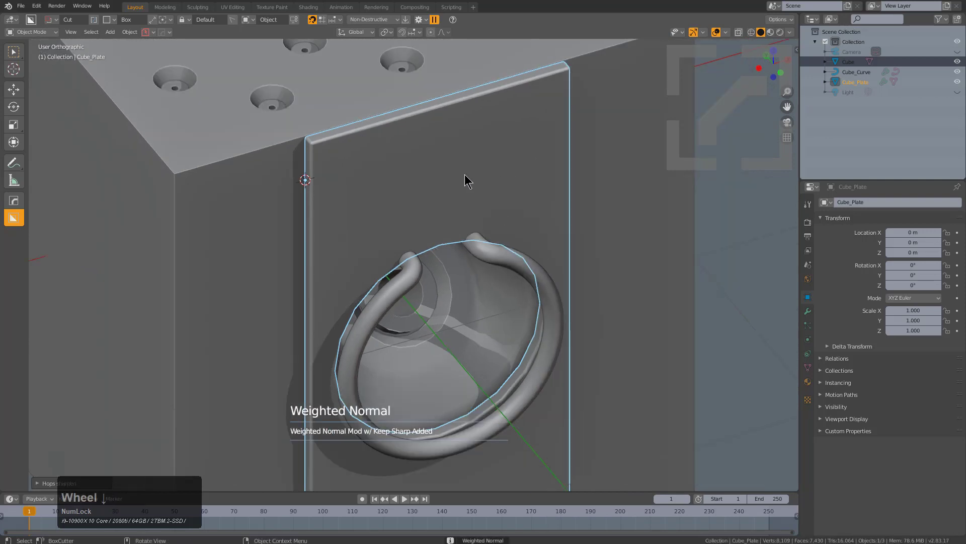
pyautogui.scroll(1, 413, 161)
pyautogui.keyDown('shift'); pyautogui.moveTo(357, 167); pyautogui.dragTo(366, 182, button='middle'); pyautogui.keyUp('shift')
pyautogui.scroll(2, 366, 182)
pyautogui.press('q')
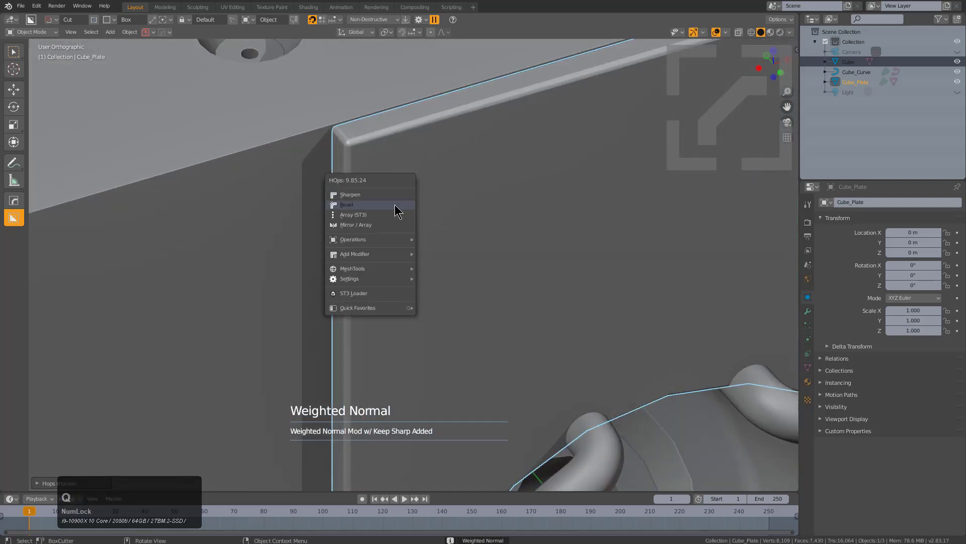
pyautogui.click(399, 206)
pyautogui.click(401, 211)
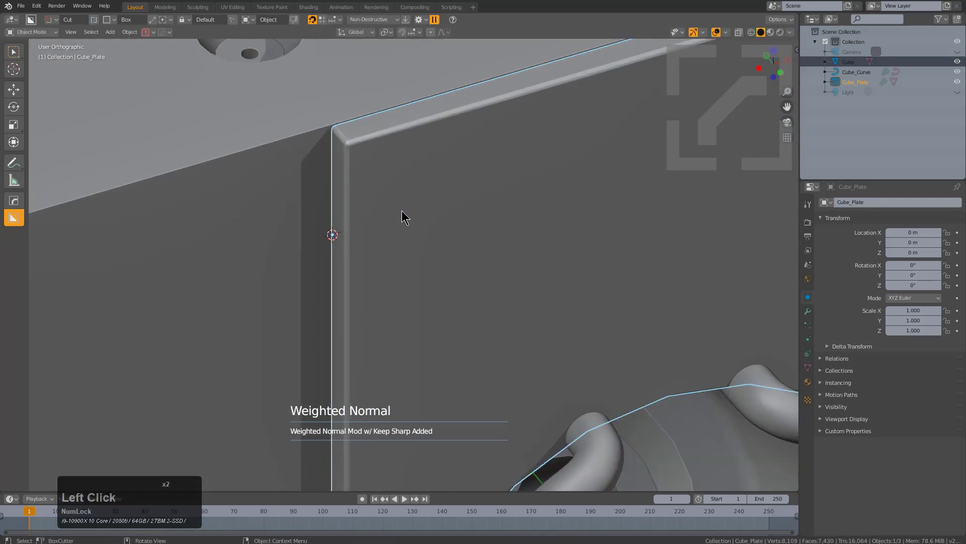
# - Orbit to the cube's right side and select the main Cube
pyautogui.scroll(-6, 402, 211)
pyautogui.moveTo(513, 284); pyautogui.dragTo(446, 282, button='middle')
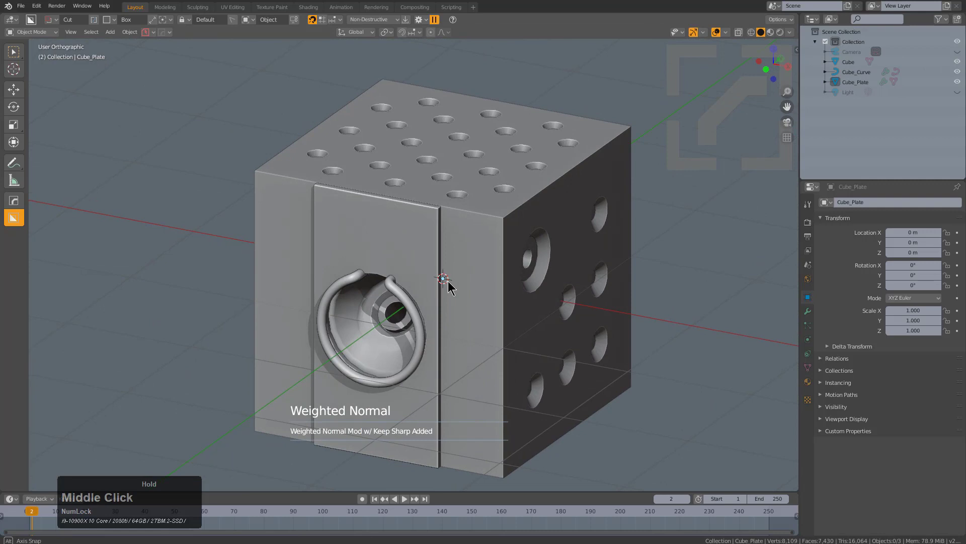
pyautogui.scroll(3, 359, 211)
pyautogui.click(424, 211)
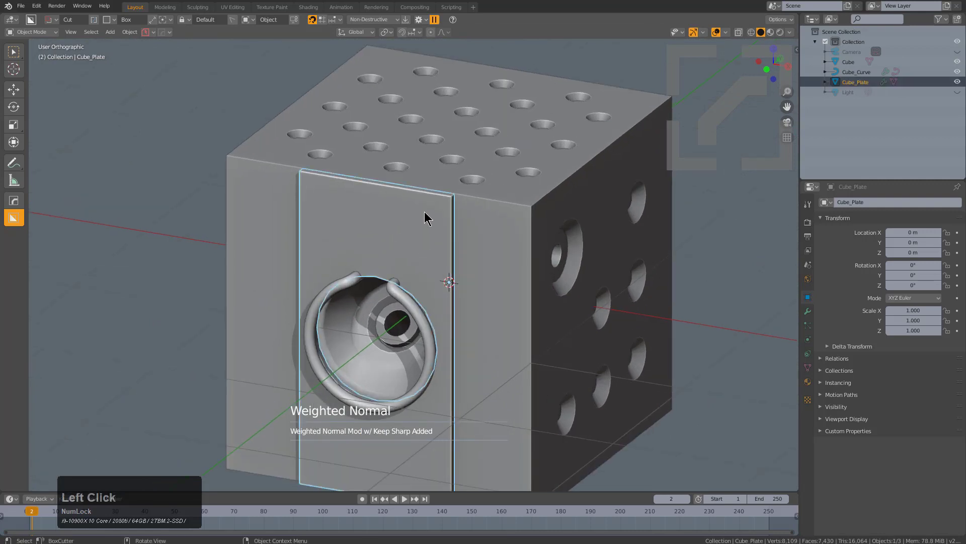
pyautogui.scroll(1, 409, 216)
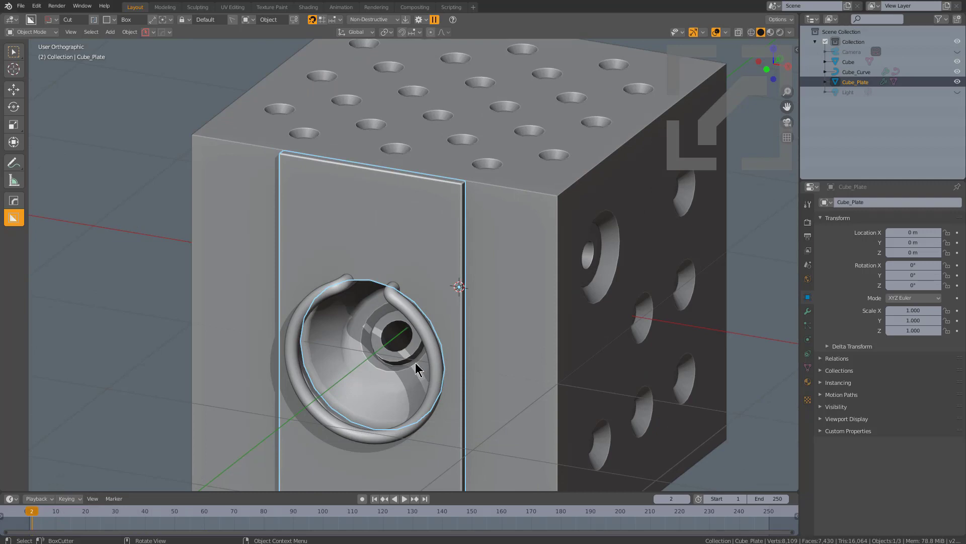
pyautogui.click(484, 294)
# - In Edit Mode, select the four right and four left front strip faces
pyautogui.scroll(-3, 484, 294)
pyautogui.moveTo(484, 294); pyautogui.dragTo(442, 288, button='middle')
pyautogui.press('Tab')
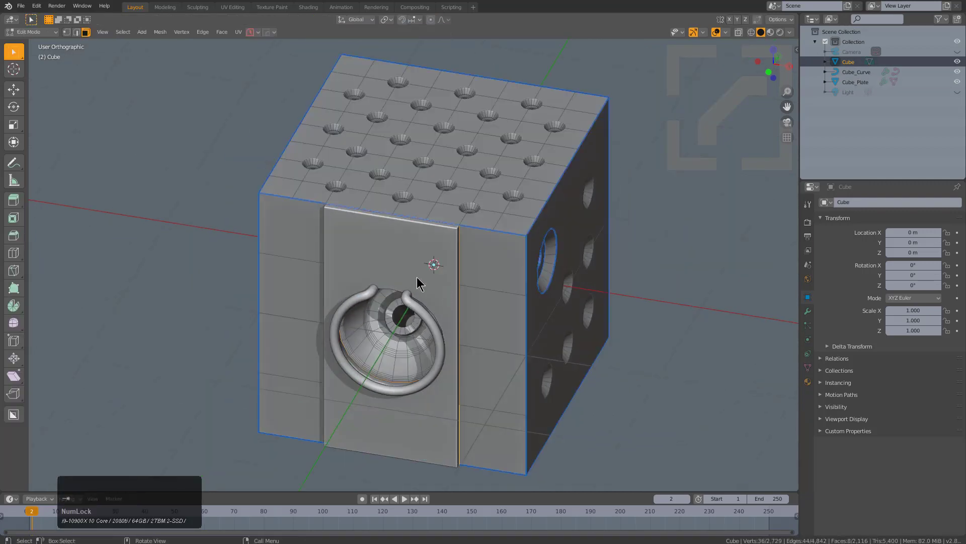
pyautogui.click(484, 258)
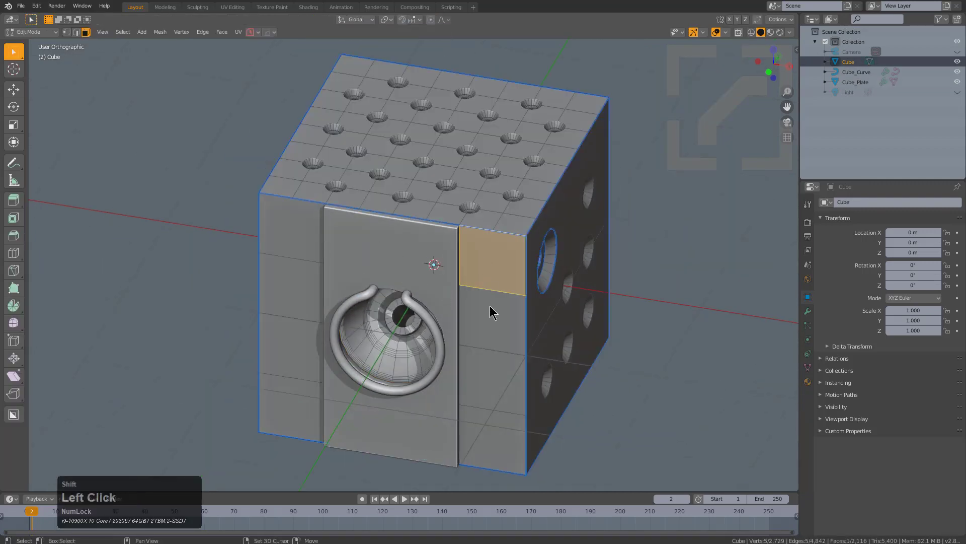
pyautogui.keyDown('shift'); pyautogui.click(491, 317); pyautogui.keyUp('shift')
pyautogui.keyDown('shift'); pyautogui.click(493, 398); pyautogui.keyUp('shift')
pyautogui.keyDown('shift'); pyautogui.click(491, 443); pyautogui.keyUp('shift')
pyautogui.keyDown('shift'); pyautogui.click(302, 247); pyautogui.keyUp('shift')
pyautogui.keyDown('shift'); pyautogui.click(304, 292); pyautogui.keyUp('shift')
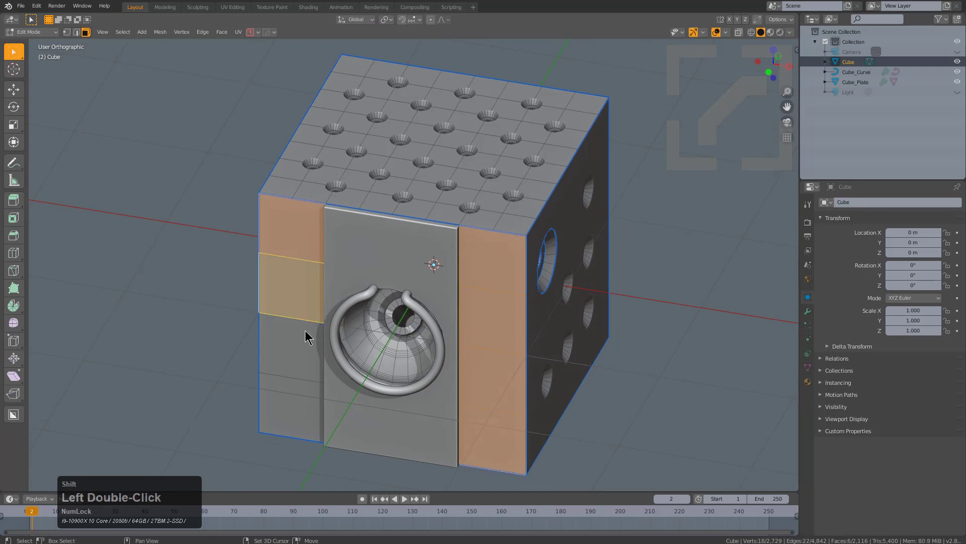
pyautogui.keyDown('shift'); pyautogui.click(304, 352); pyautogui.keyUp('shift')
pyautogui.keyDown('shift'); pyautogui.click(304, 405); pyautogui.keyUp('shift')
# - Extract the strip faces as new object Cube_Piece, leaving it in place
pyautogui.moveTo(379, 321); pyautogui.dragTo(490, 291, button='middle')
pyautogui.scroll(2, 489, 285)
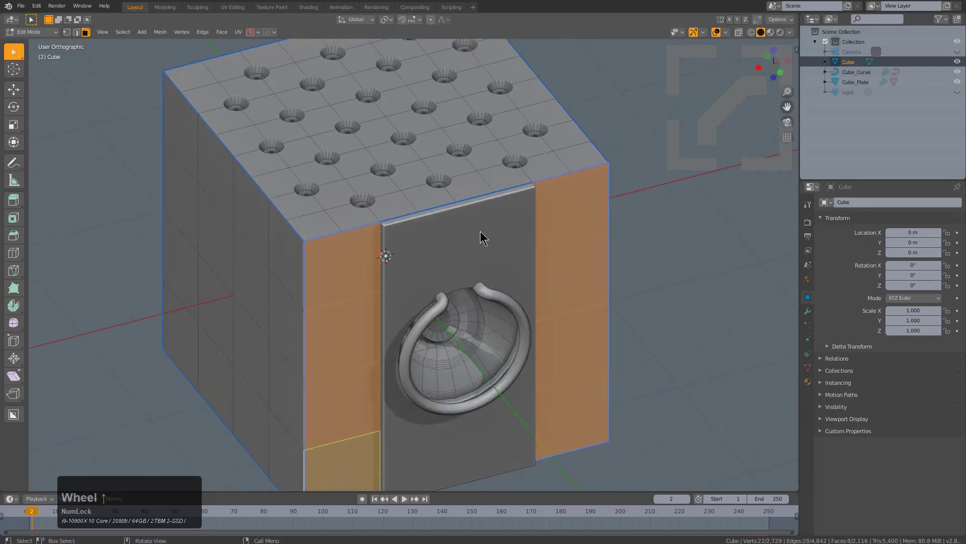
pyautogui.press('q')
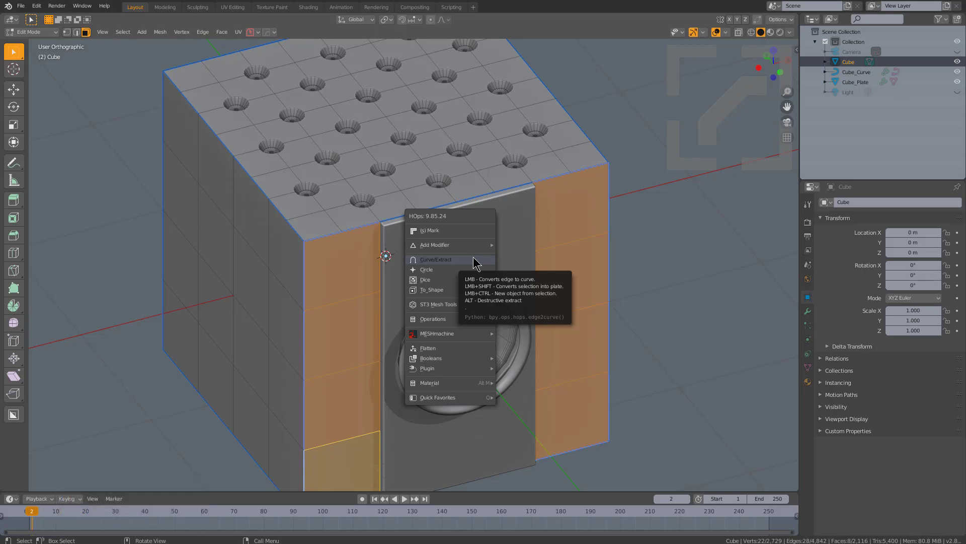
pyautogui.keyDown('ctrl'); pyautogui.click(473, 260); pyautogui.keyUp('ctrl')
pyautogui.moveTo(464, 243); pyautogui.dragTo(484, 260, button='middle')
pyautogui.press('g')
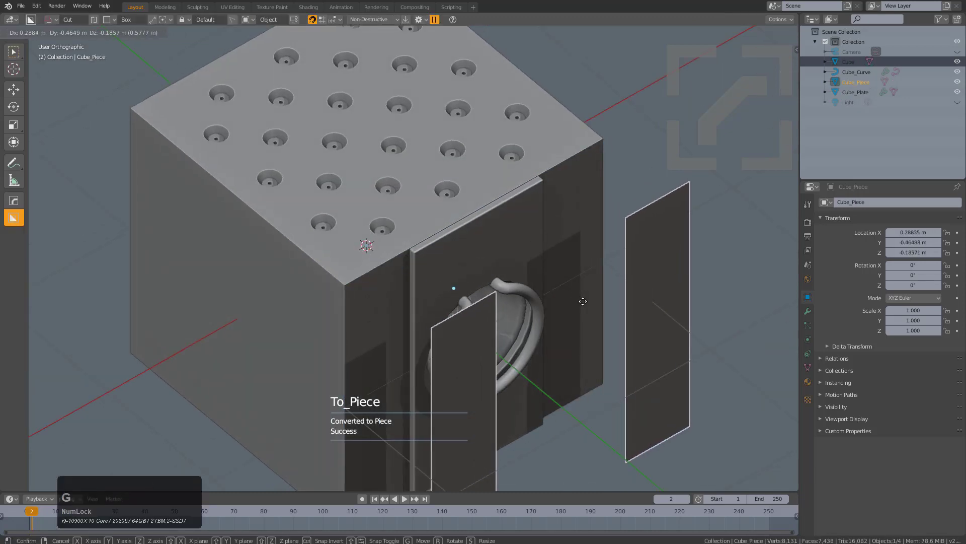
pyautogui.rightClick(565, 297)
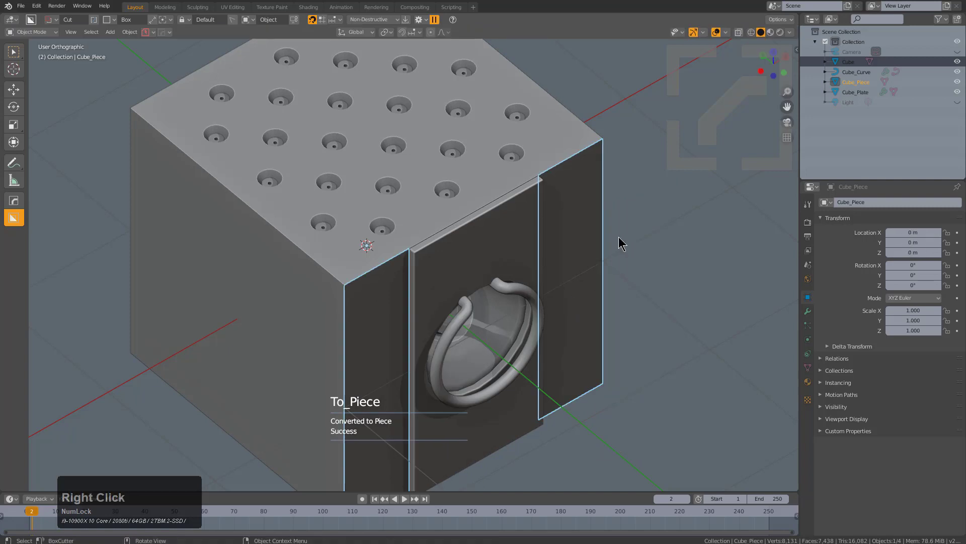
# - Turn on wireframe edges over the meshes via the Alt+V display menu
pyautogui.moveTo(619, 238); pyautogui.dragTo(597, 210, button='middle')
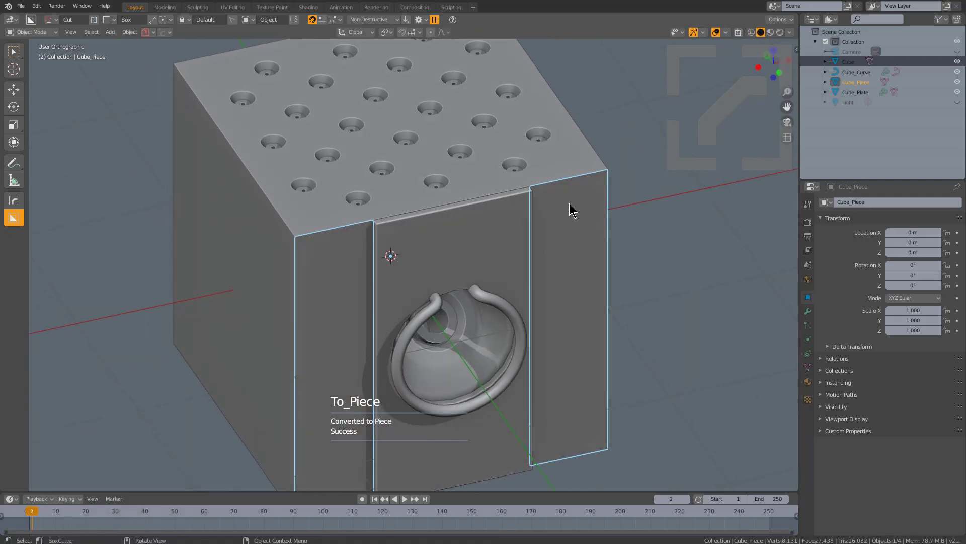
pyautogui.moveTo(570, 203); pyautogui.dragTo(572, 203, button='middle')
pyautogui.scroll(1, 572, 204)
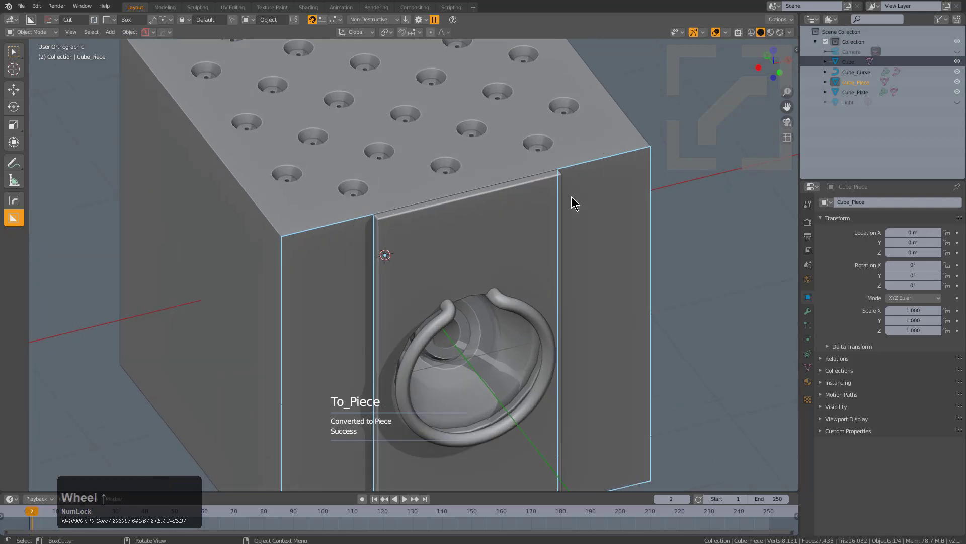
pyautogui.hotkey('alt', 'v')
pyautogui.click(546, 207)
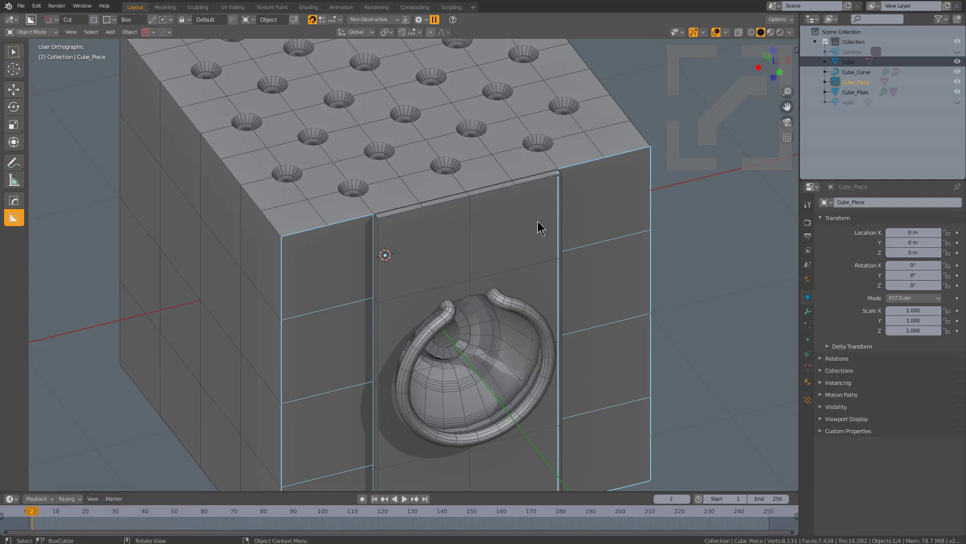
# - Start a Hard Ops bevel adjustment on the side panels, then cancel it
pyautogui.press('q')
pyautogui.click(537, 225)
pyautogui.scroll(4, 476, 226)
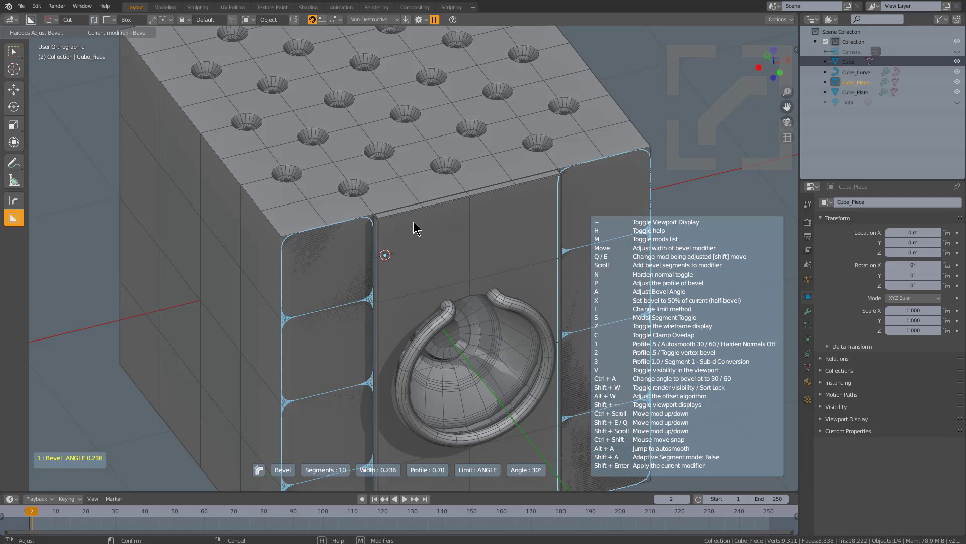
pyautogui.rightClick(479, 243)
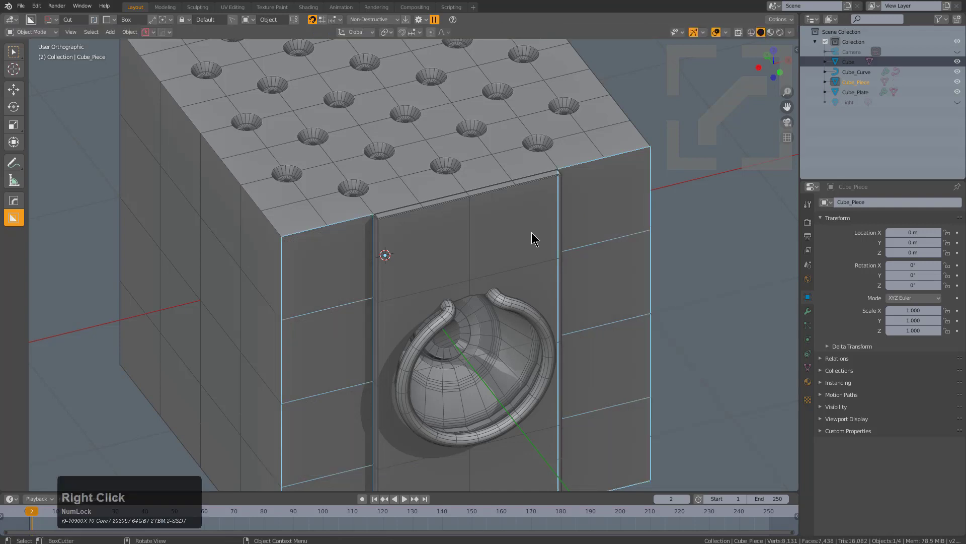
# - Add a Decimate modifier to the Cube_Piece side panels
pyautogui.press('q')
pyautogui.moveTo(523, 281)
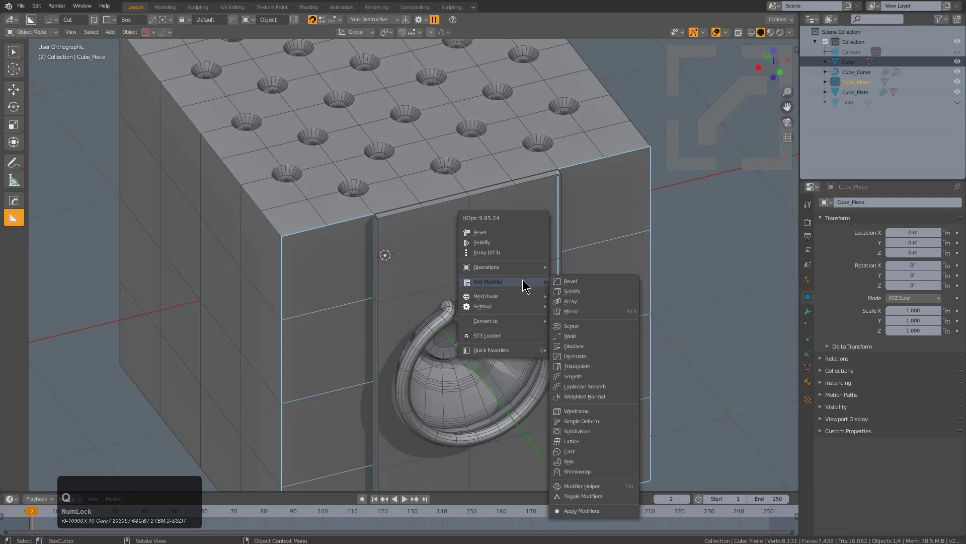
pyautogui.click(584, 355)
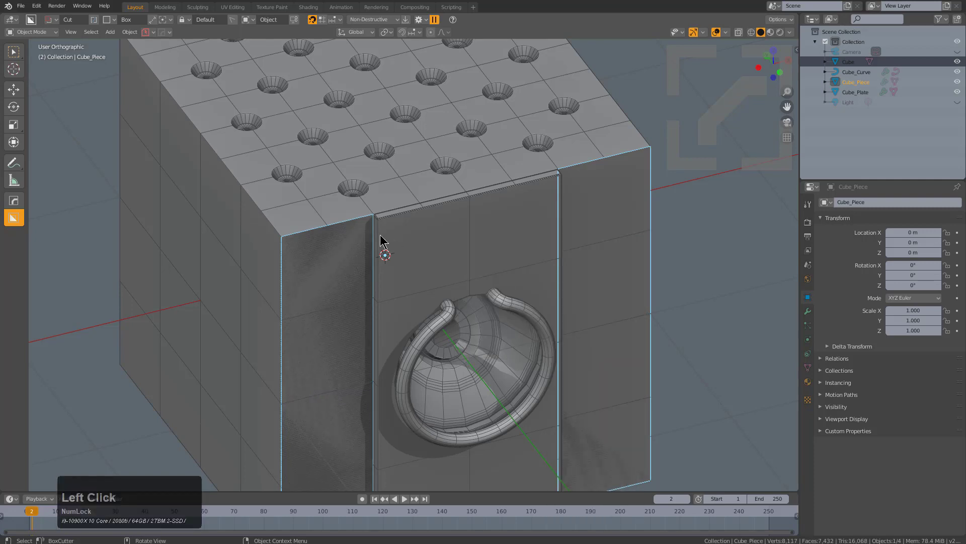
# - Bevel the side panels' corners with 13 segments and 0.155 width
pyautogui.press('q')
pyautogui.click(589, 162)
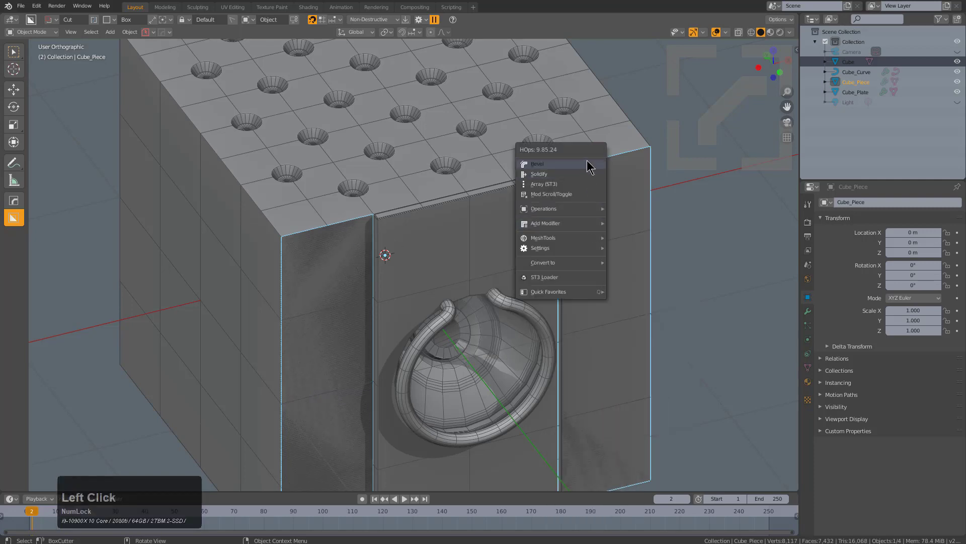
pyautogui.scroll(4, 476, 180)
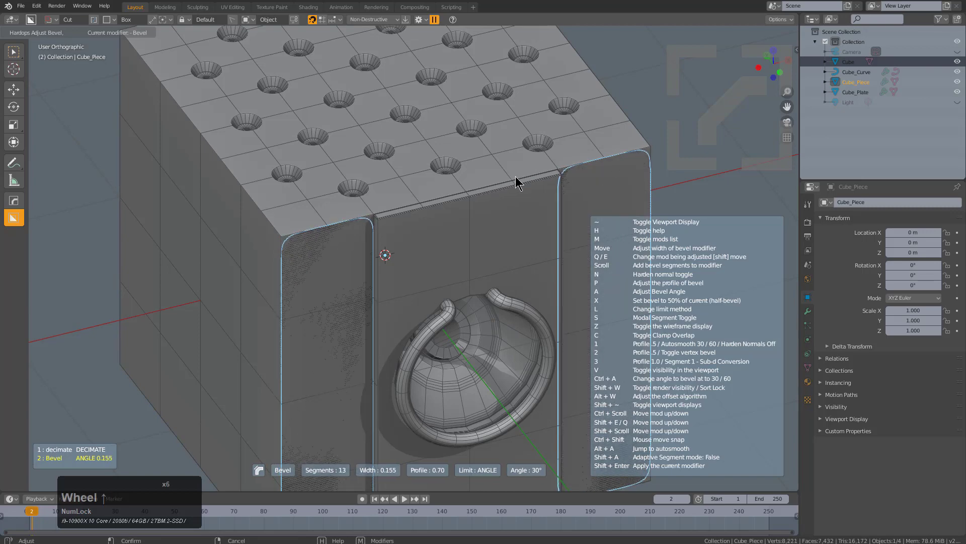
pyautogui.click(521, 197)
pyautogui.scroll(1, 539, 212)
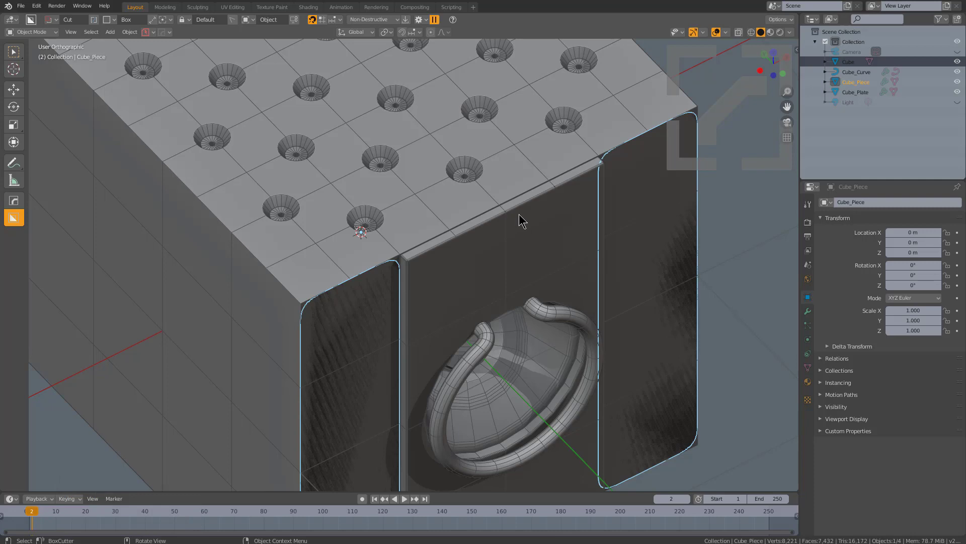
# - Give the Cube_Piece side panels a Solidify modifier and set their thickness
pyautogui.press('q')
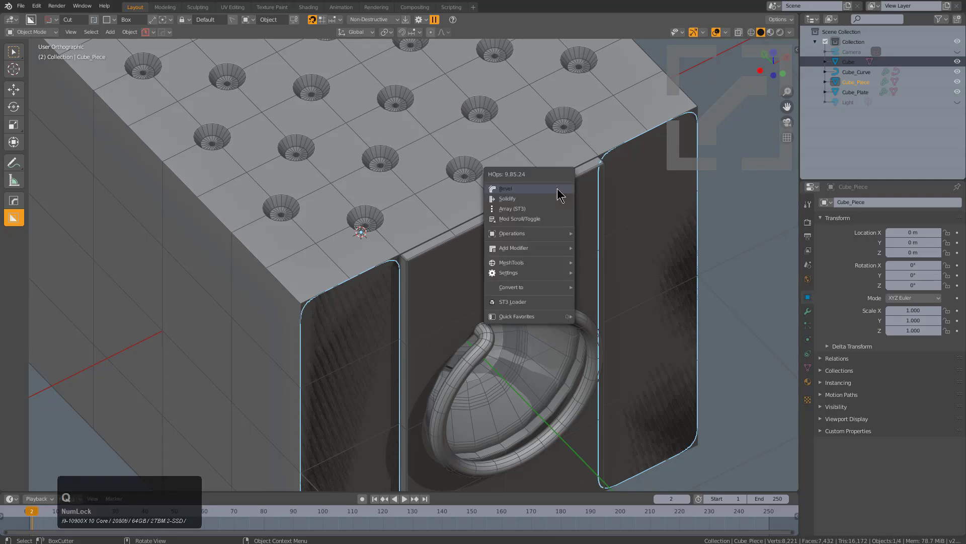
pyautogui.moveTo(552, 251)
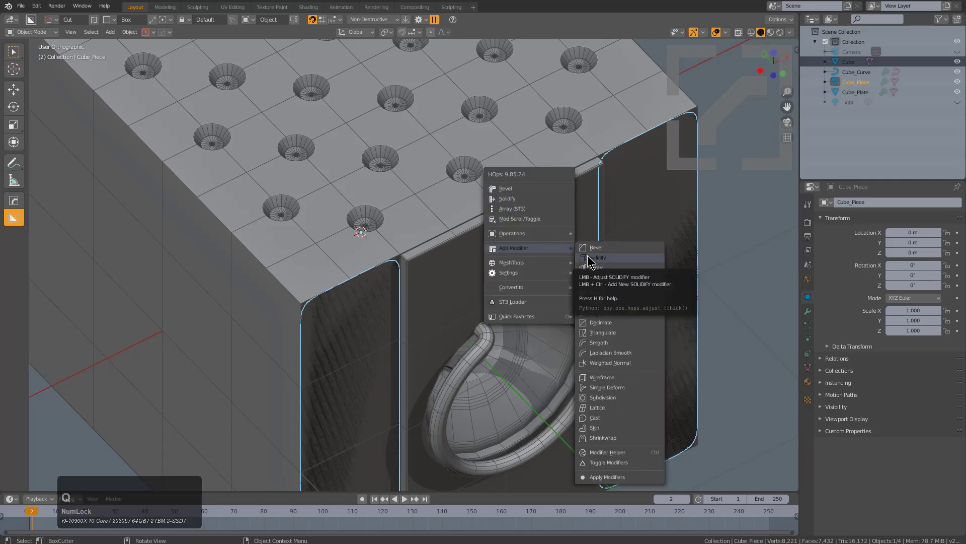
pyautogui.press('w')
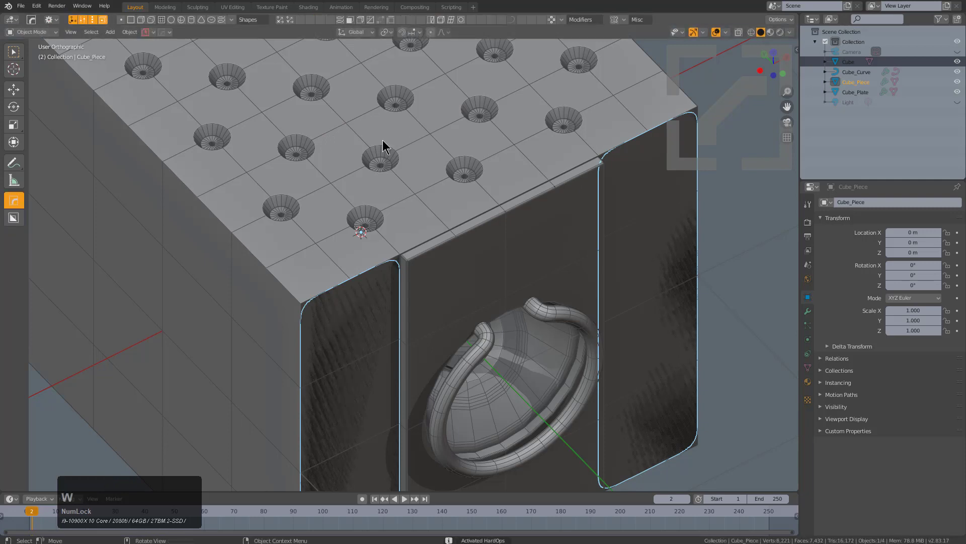
pyautogui.click(360, 20)
pyautogui.scroll(-2, 497, 281)
pyautogui.scroll(-3, 604, 352)
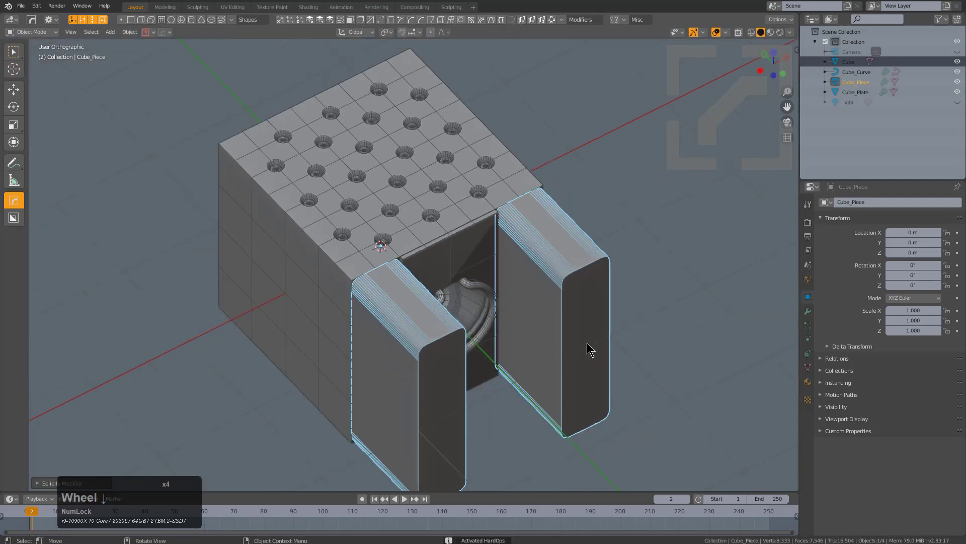
pyautogui.click(579, 324)
pyautogui.hotkey('ctrl', 'z')
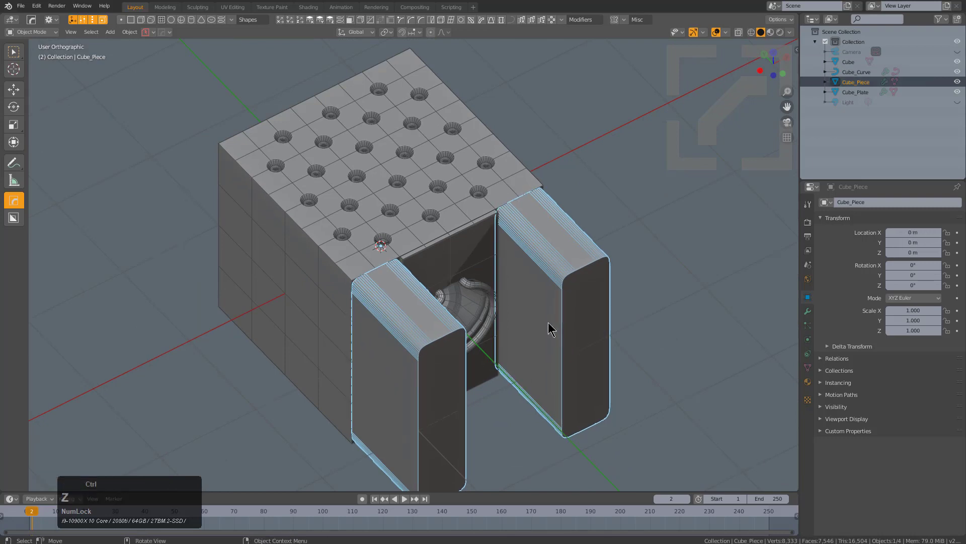
pyautogui.keyDown('ctrl'); pyautogui.click(491, 276); pyautogui.keyUp('ctrl')
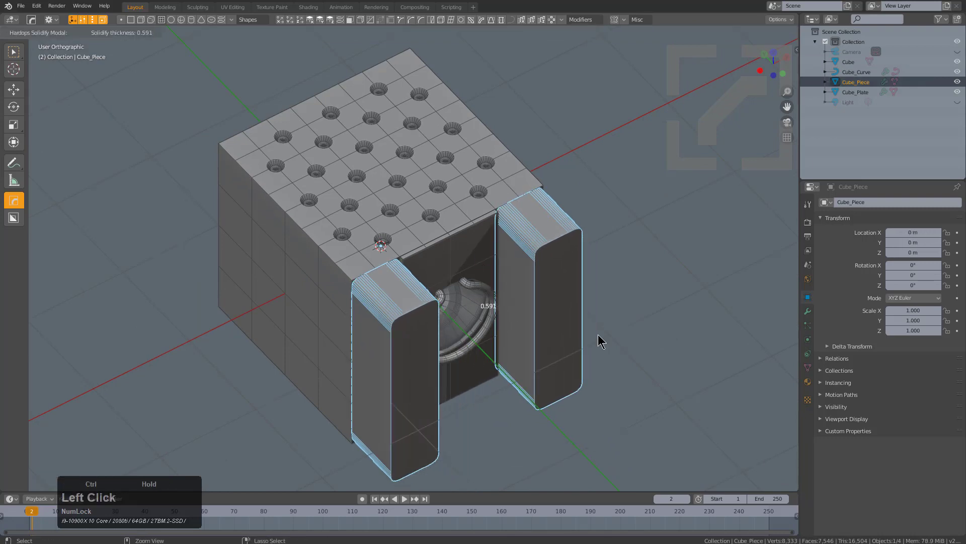
pyautogui.click(677, 395)
pyautogui.scroll(5, 581, 253)
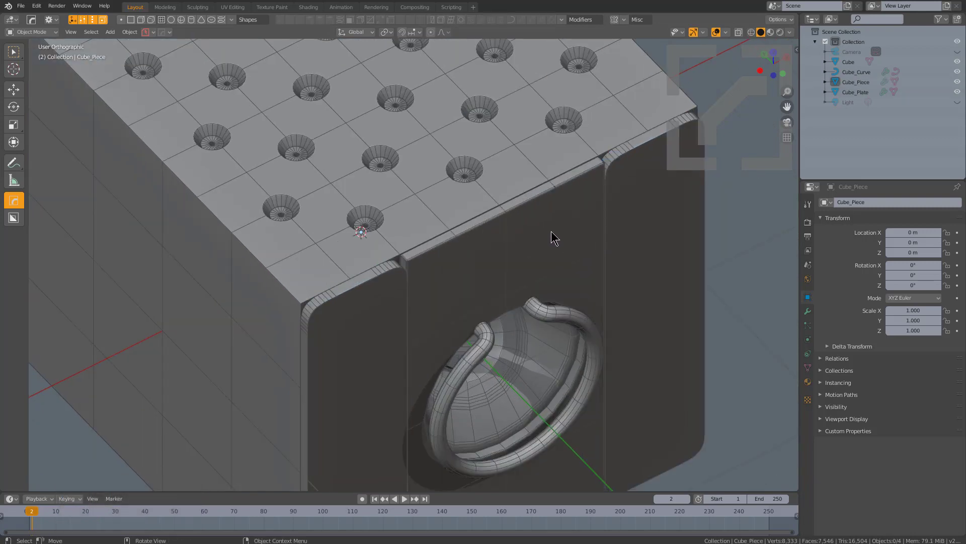
pyautogui.scroll(-1, 535, 229)
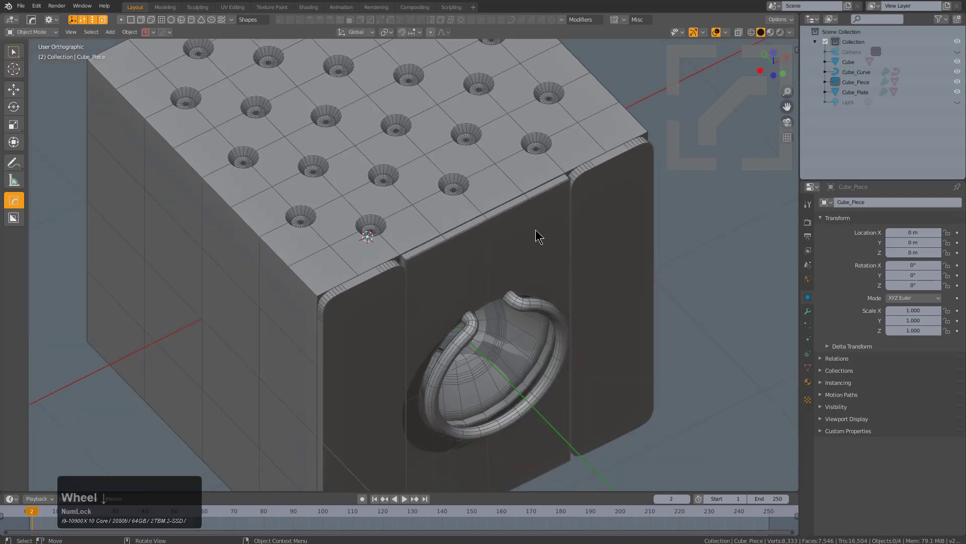